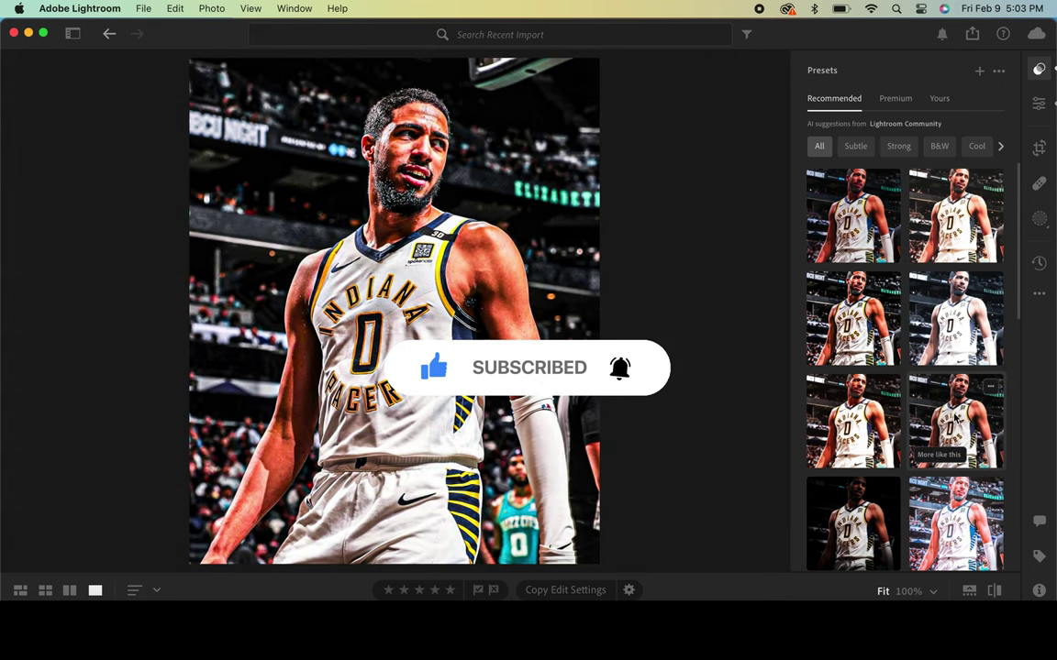
Step: Apply a Recommended Lightroom preset to brighten the Pacers basketball photo
{"action": "scroll", "coordinate": [908, 366], "scroll_direction": "down", "scroll_amount": 1}
{"action": "scroll", "coordinate": [955, 419], "scroll_direction": "down", "scroll_amount": 4}
{"action": "scroll", "coordinate": [956, 419], "scroll_direction": "down", "scroll_amount": 1}
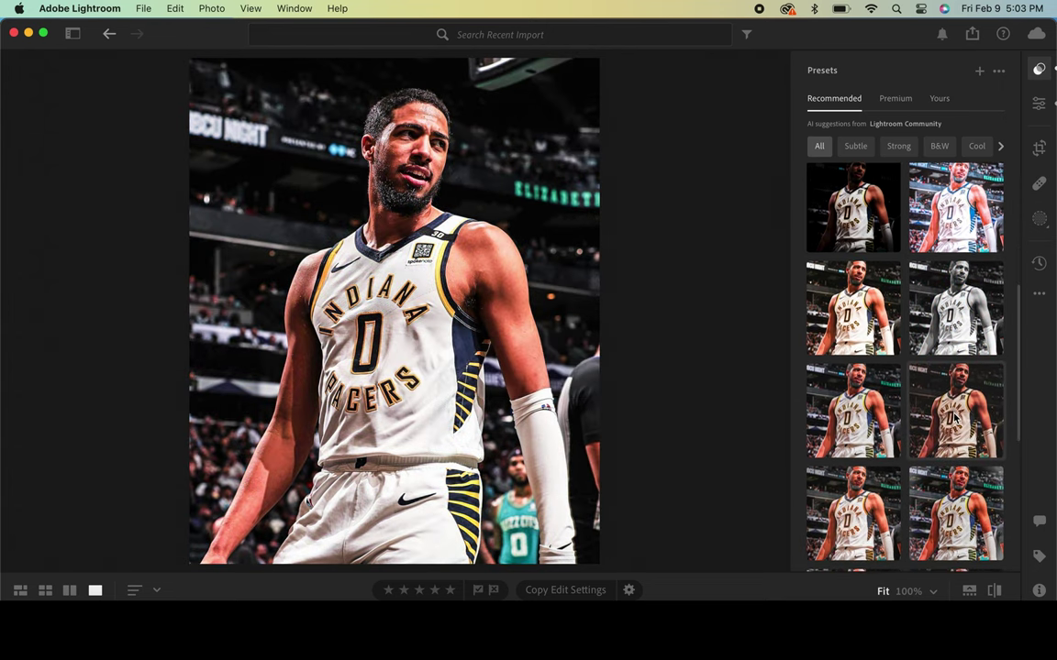
{"action": "scroll", "coordinate": [952, 403], "scroll_direction": "down", "scroll_amount": 2}
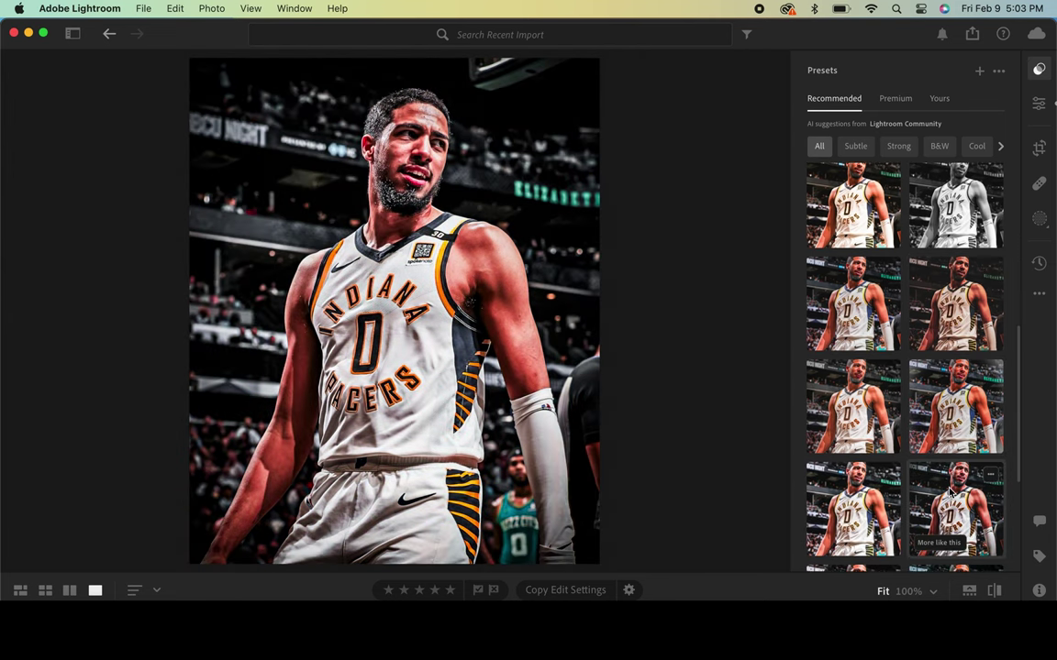
{"action": "scroll", "coordinate": [950, 493], "scroll_direction": "down", "scroll_amount": 1}
{"action": "scroll", "coordinate": [949, 493], "scroll_direction": "down", "scroll_amount": 2}
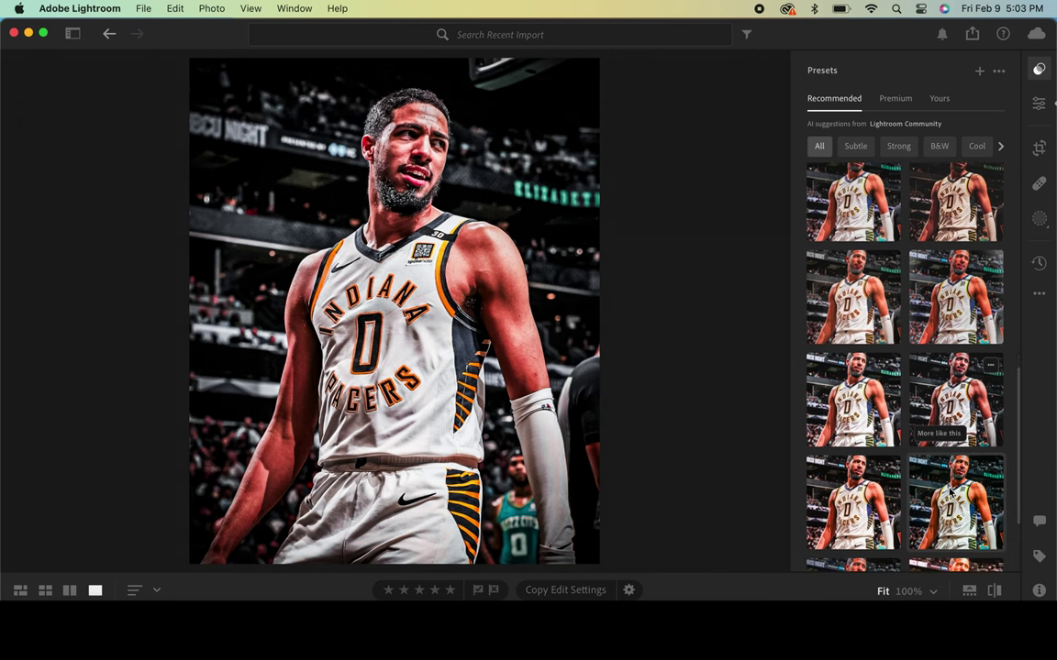
{"action": "left_click", "coordinate": [857, 494]}
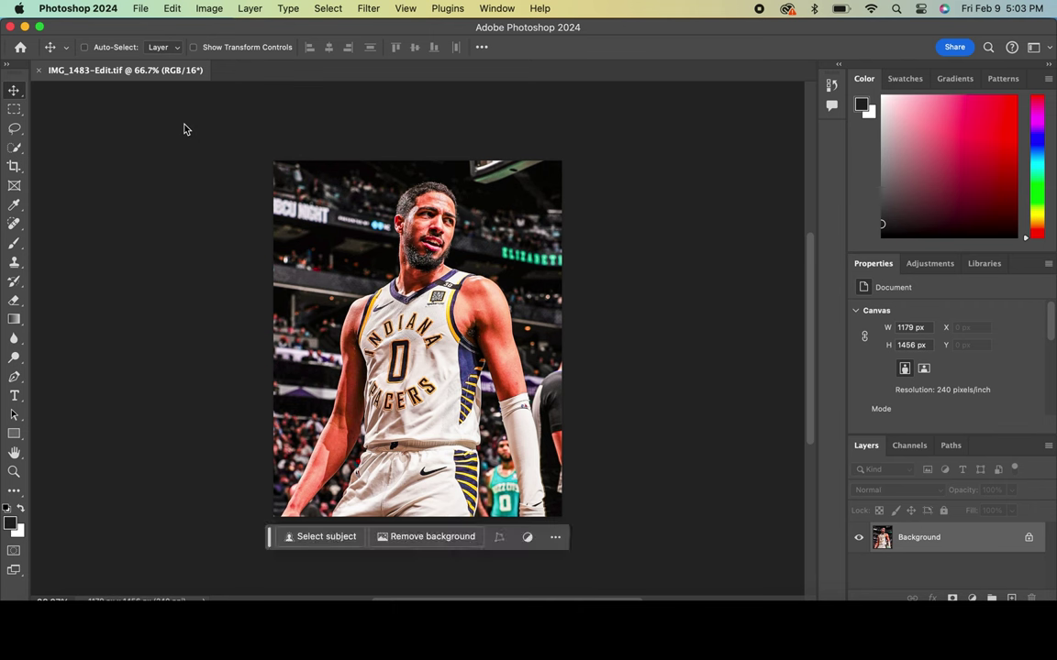
Step: Duplicate the photo layer and mask the copy to the selected player
{"action": "key", "text": "super+j"}
{"action": "scroll", "coordinate": [539, 309], "scroll_direction": "up", "scroll_amount": 3}
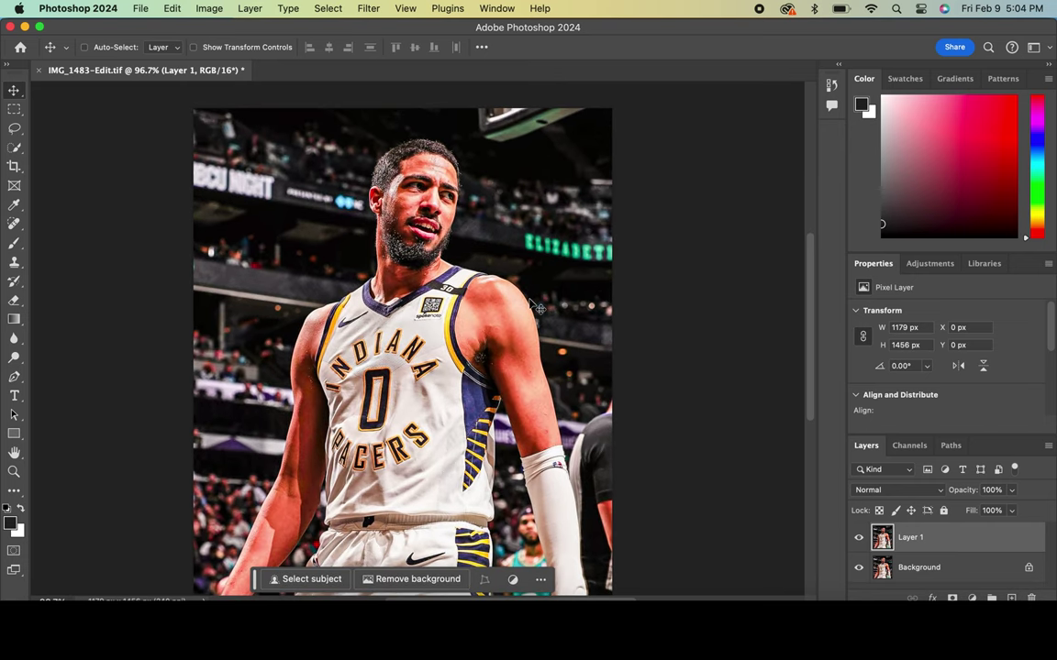
{"action": "scroll", "coordinate": [513, 293], "scroll_direction": "down", "scroll_amount": 3}
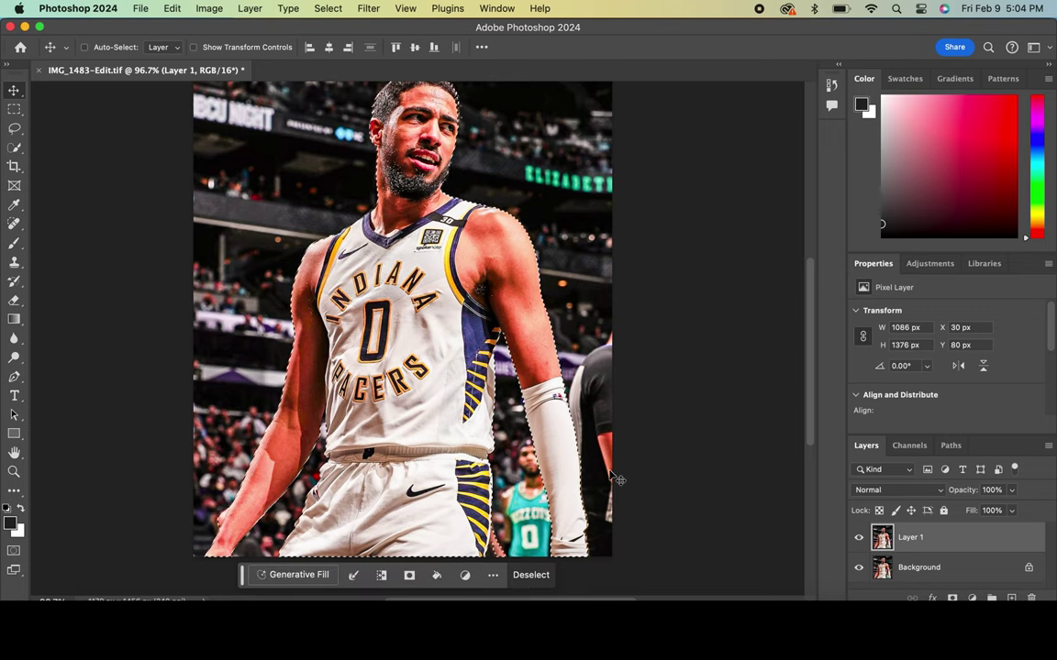
{"action": "key", "text": "ctrl+alt+m"}
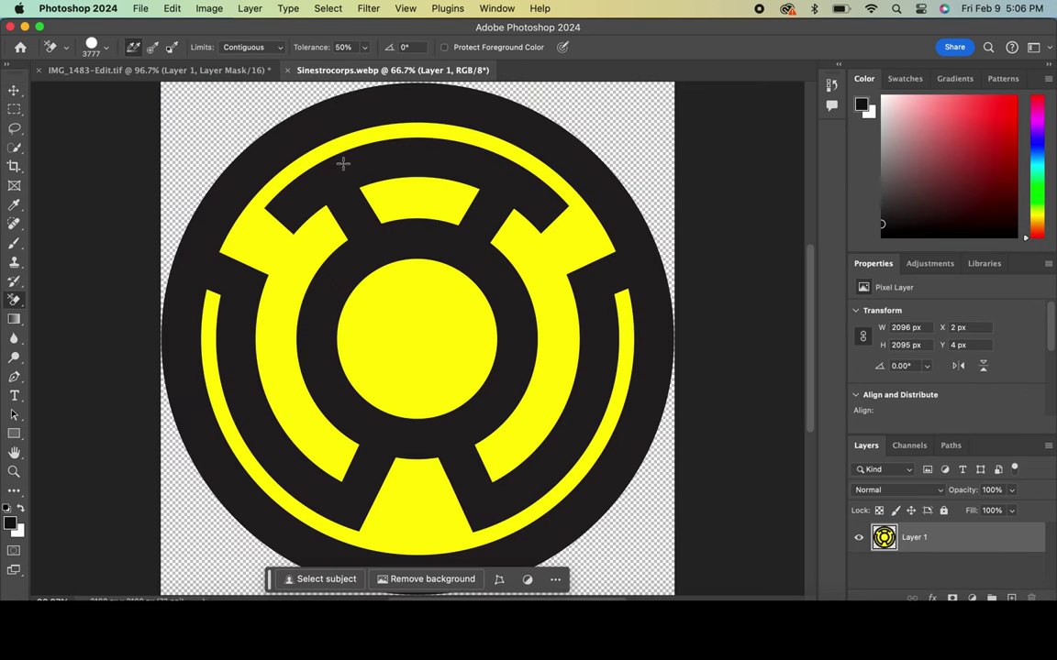
Step: Undo an erase on the emblem and shift the emblem up and left
{"action": "left_click", "coordinate": [343, 164]}
{"action": "key", "text": "ctrl+z"}
{"action": "key", "text": "v"}
{"action": "left_click_drag", "start_coordinate": [404, 182], "coordinate": [340, 116]}
Step: Paste the emblem into the basketball photo, scaled to about three quarters and moved down
{"action": "left_click", "coordinate": [263, 71]}
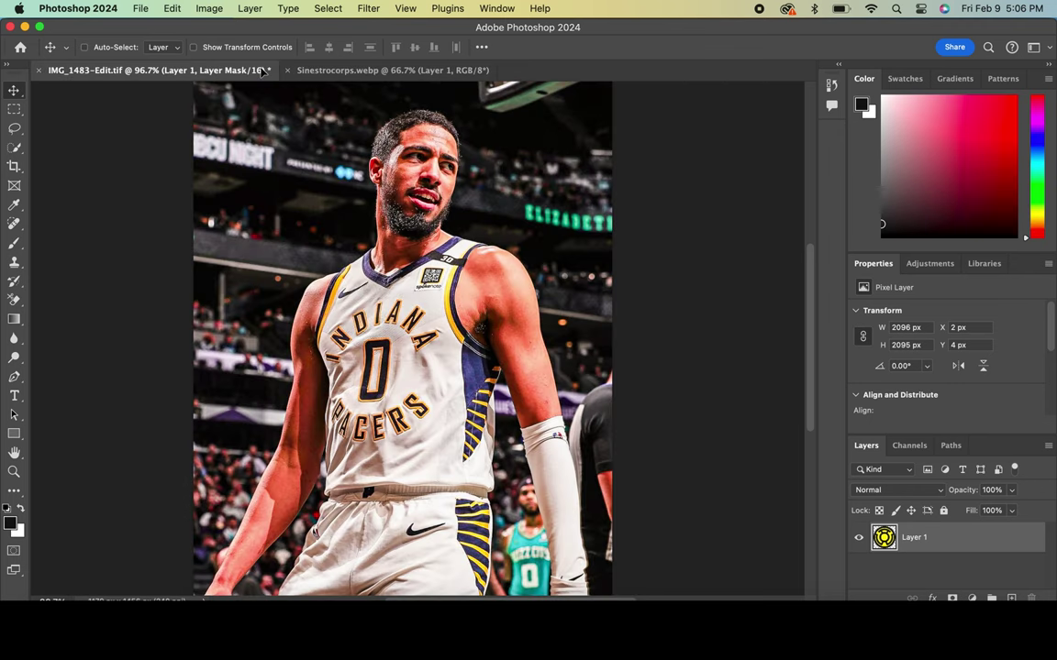
{"action": "key", "text": "ctrl+v"}
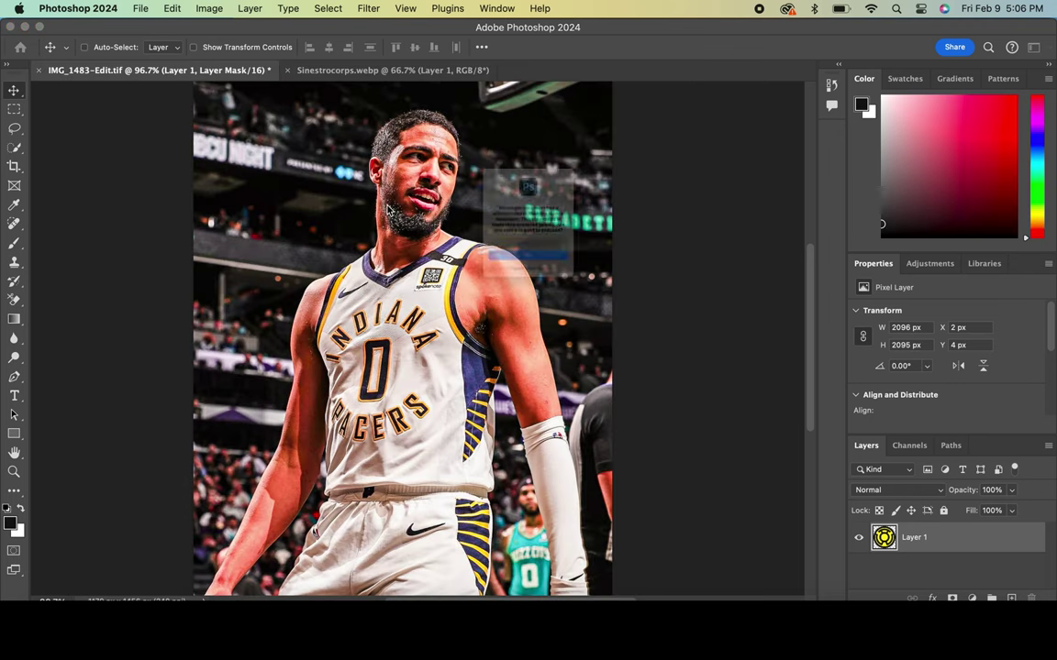
{"action": "key", "text": "Return"}
{"action": "left_click", "coordinate": [669, 358]}
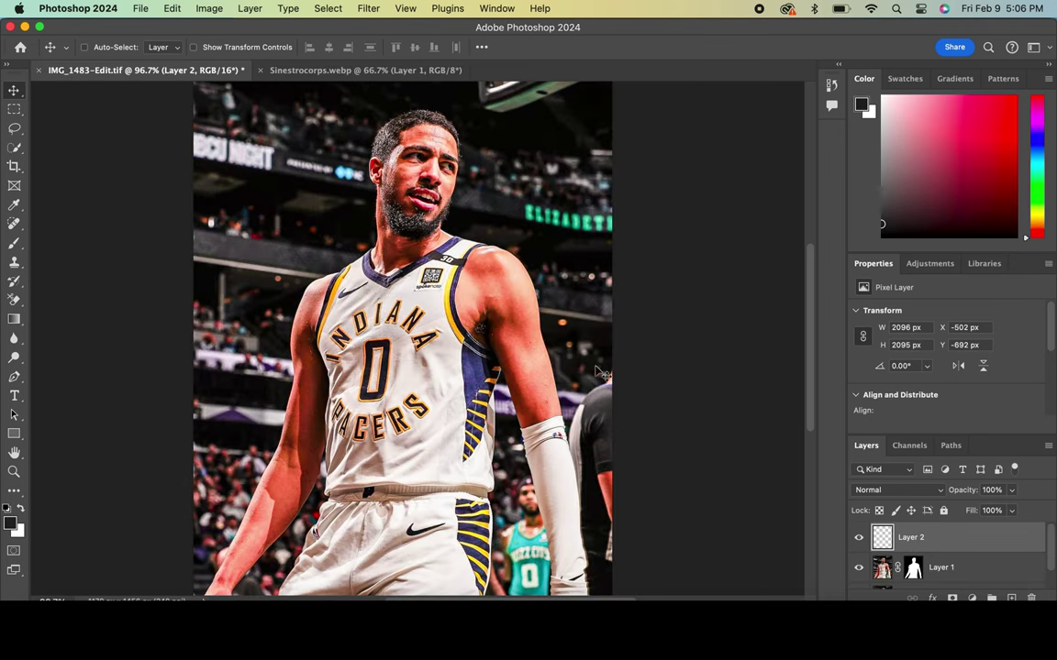
{"action": "key", "text": "ctrl+minus"}
{"action": "key", "text": "ctrl+minus"}
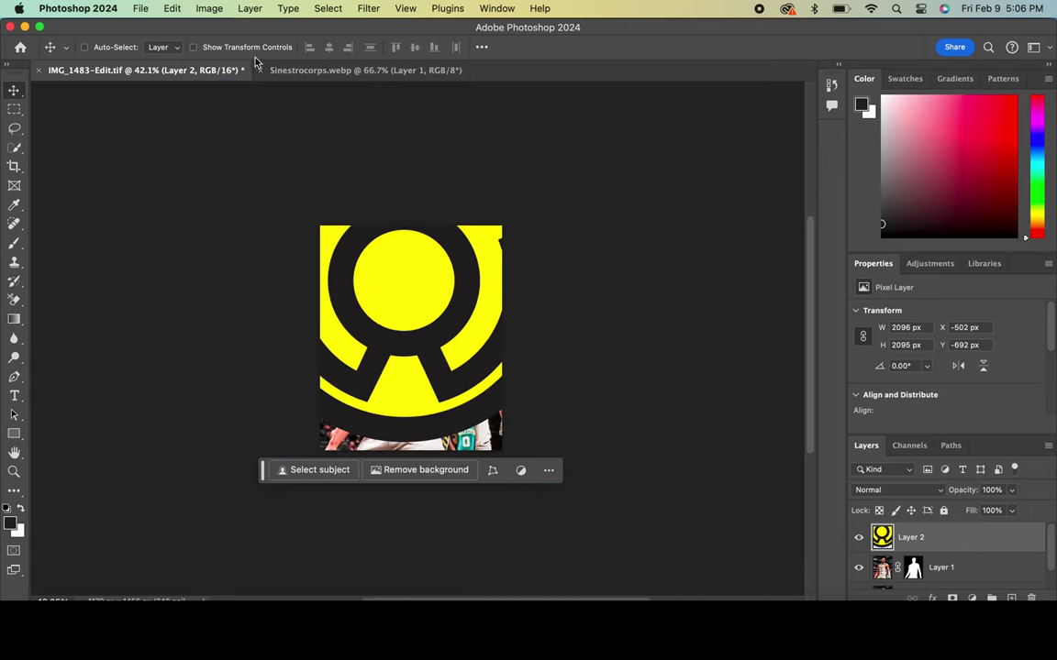
{"action": "left_click", "coordinate": [193, 46]}
{"action": "left_click_drag", "start_coordinate": [561, 439], "coordinate": [478, 354]}
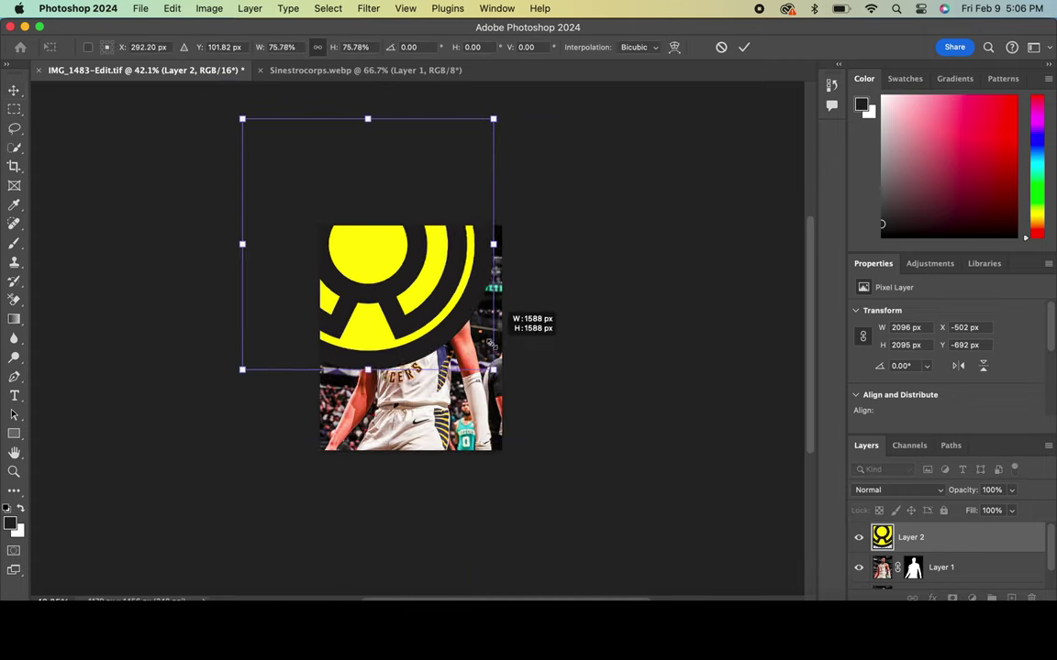
{"action": "mouse_move", "coordinate": [446, 317]}
{"action": "left_mouse_down"}
{"action": "mouse_move", "coordinate": [490, 414]}
{"action": "mouse_move", "coordinate": [485, 383]}
{"action": "left_mouse_up"}
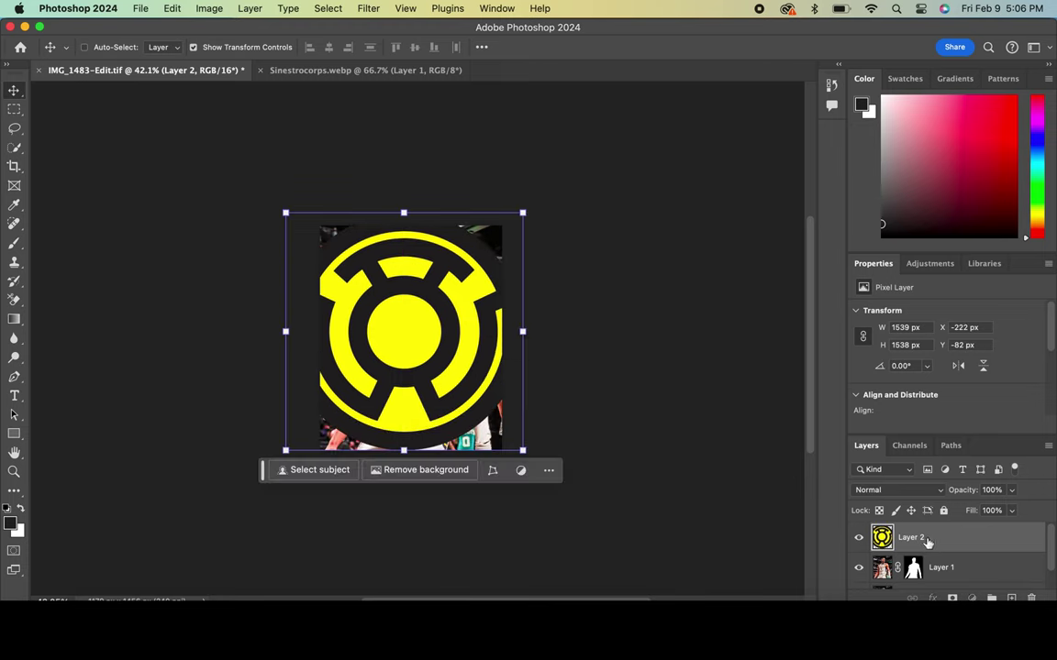
Step: Move the emblem layer beneath the player layer and select the Background layer
{"action": "left_click_drag", "start_coordinate": [926, 542], "coordinate": [908, 576]}
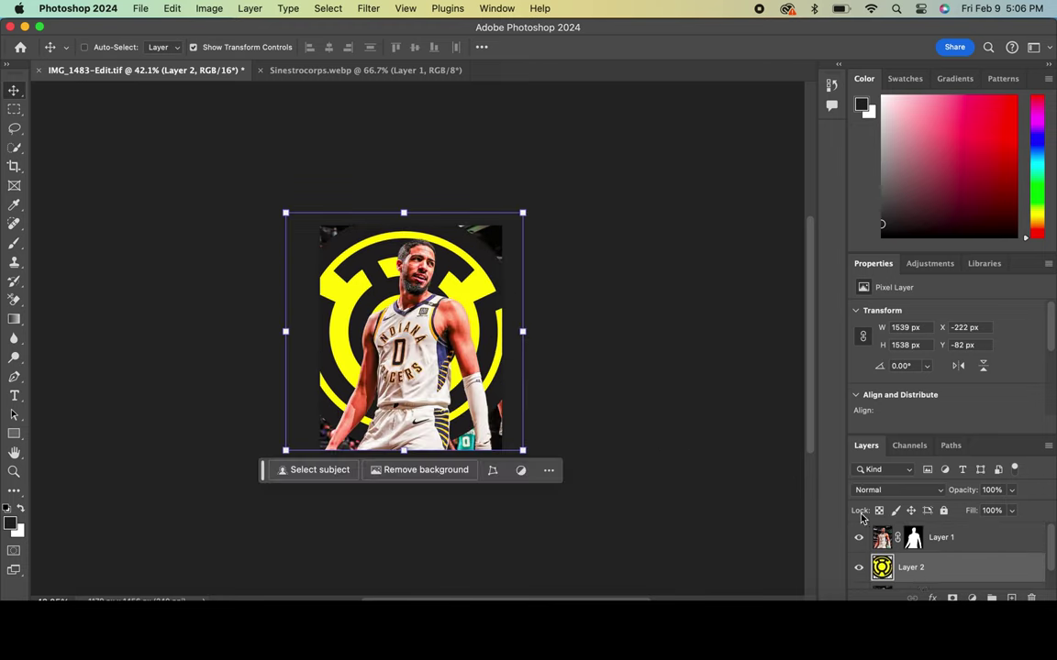
{"action": "scroll", "coordinate": [939, 554], "scroll_direction": "down", "scroll_amount": 2}
{"action": "left_click", "coordinate": [944, 574]}
{"action": "left_click", "coordinate": [972, 598]}
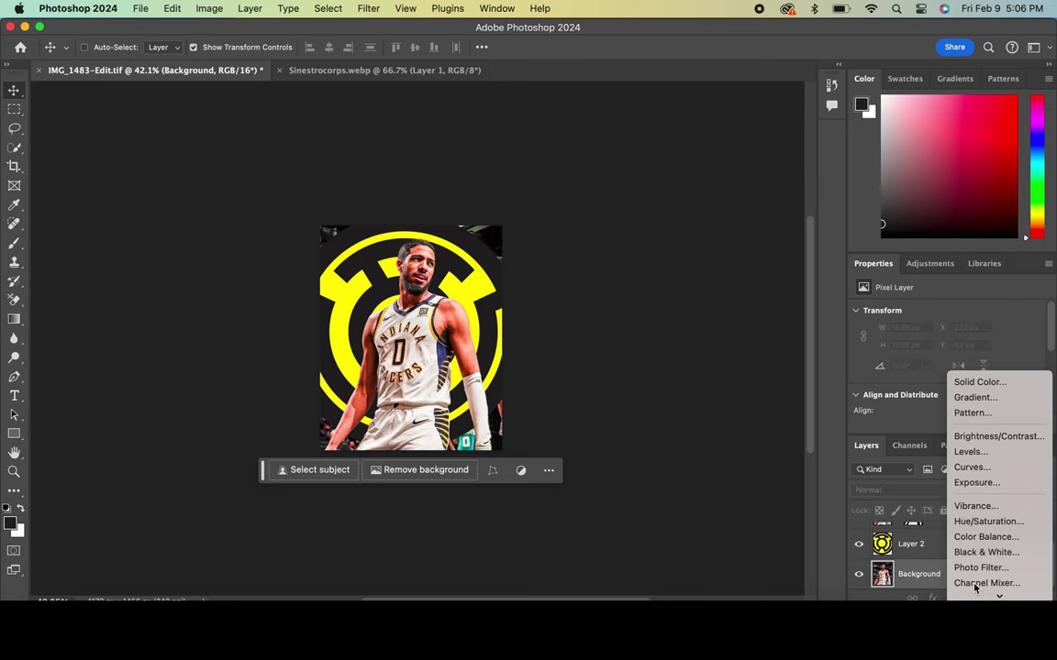
Step: Add a gradient fill layer with its left stop set to orange sampled from the image
{"action": "left_click", "coordinate": [974, 397]}
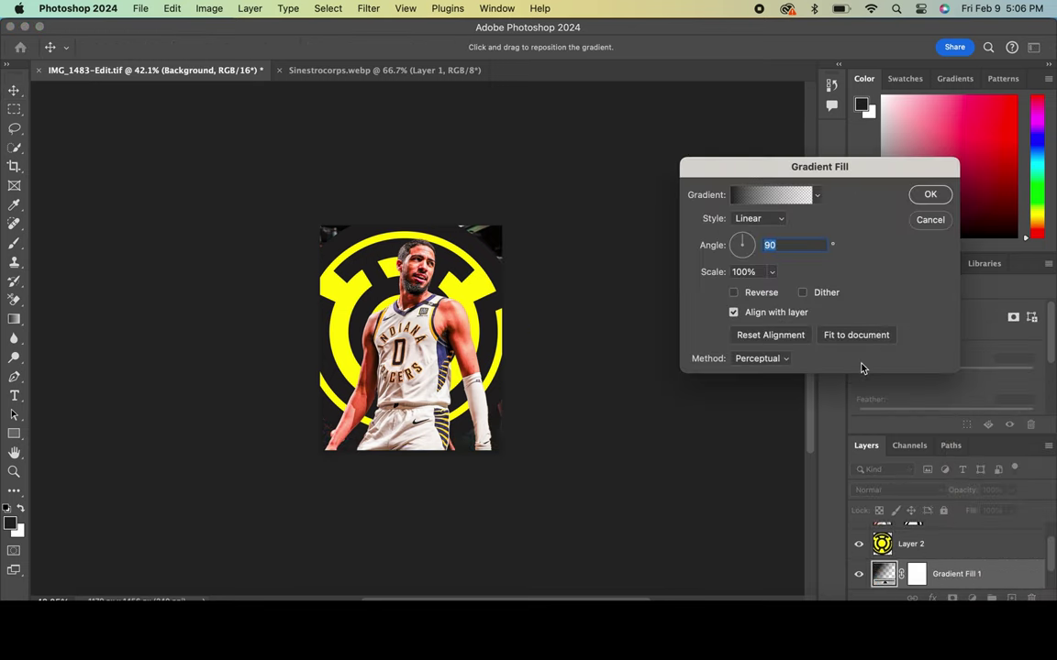
{"action": "left_click", "coordinate": [747, 195]}
{"action": "left_click", "coordinate": [552, 376]}
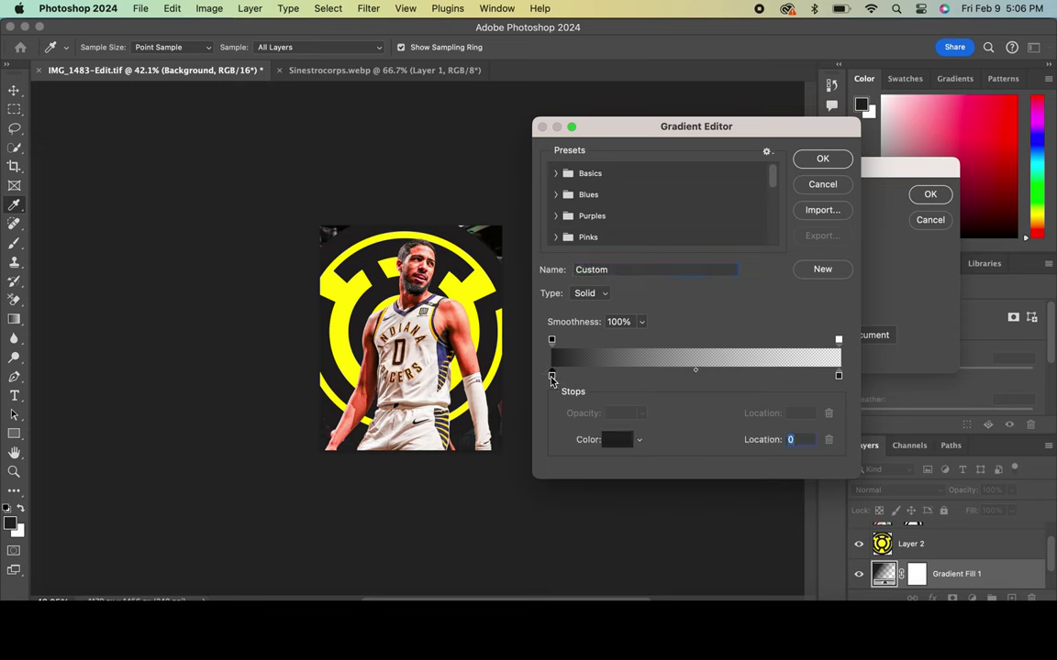
{"action": "left_click", "coordinate": [612, 442]}
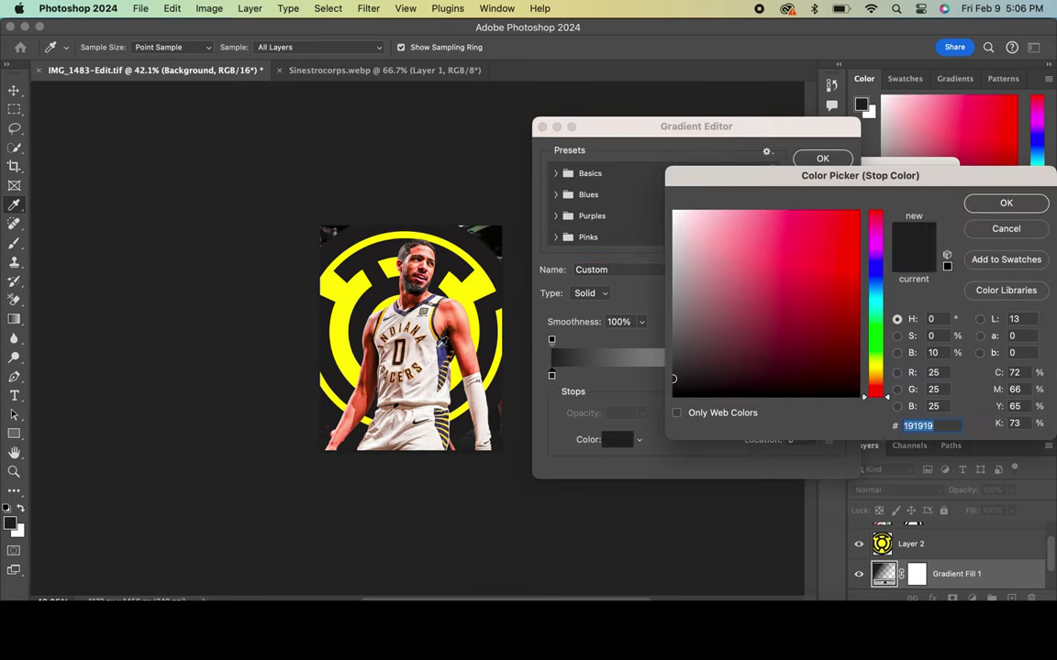
{"action": "left_click", "coordinate": [393, 304]}
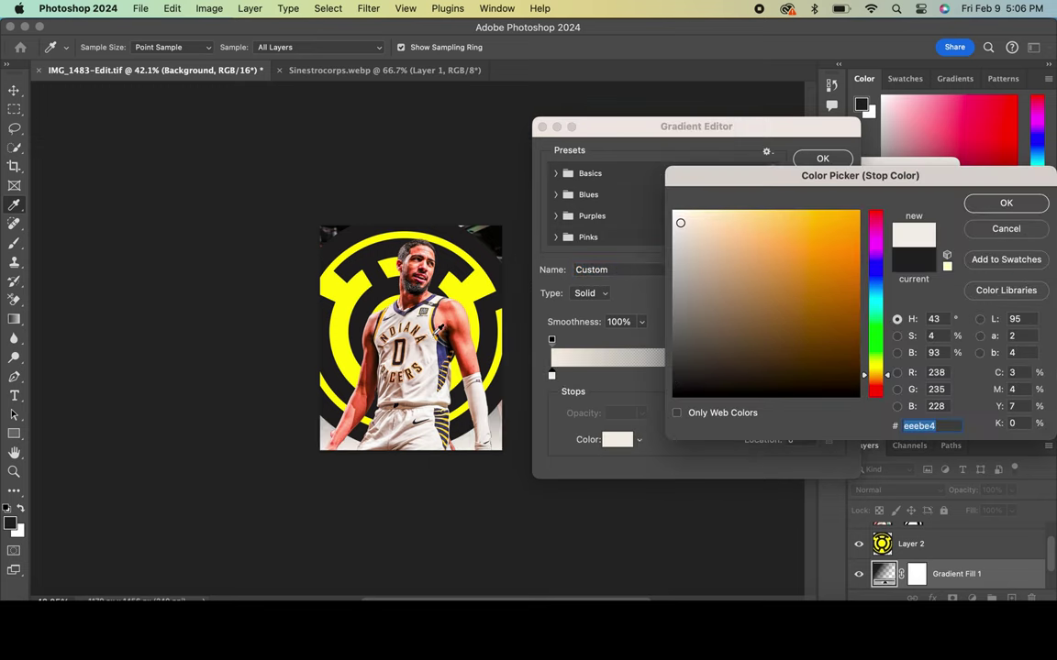
{"action": "left_click", "coordinate": [442, 396]}
{"action": "left_click", "coordinate": [500, 323]}
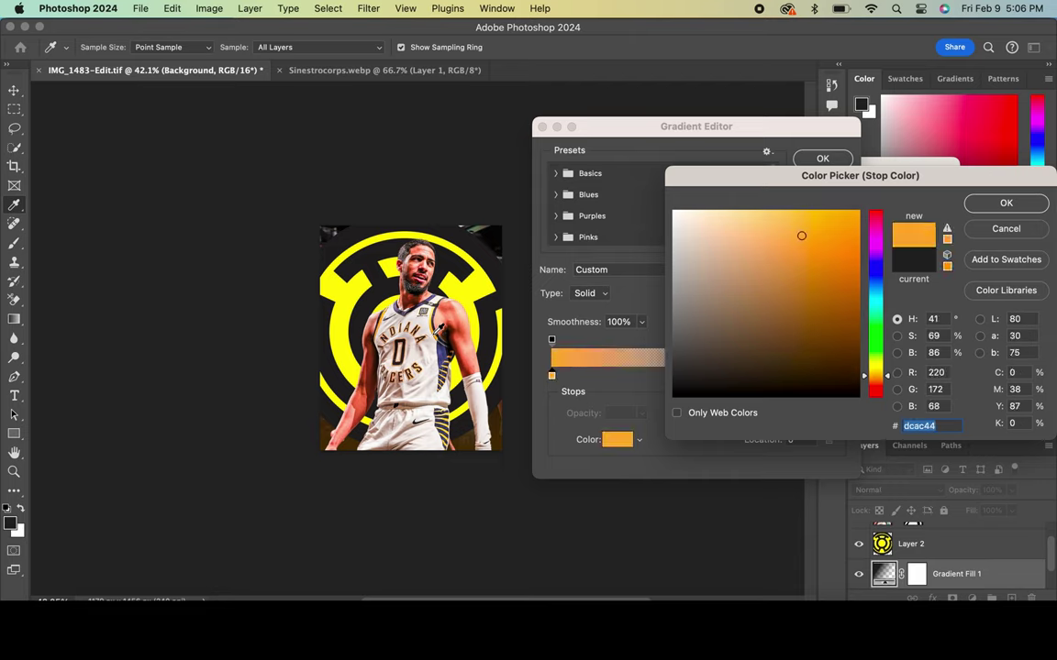
{"action": "left_click", "coordinate": [500, 323]}
{"action": "left_click", "coordinate": [431, 390]}
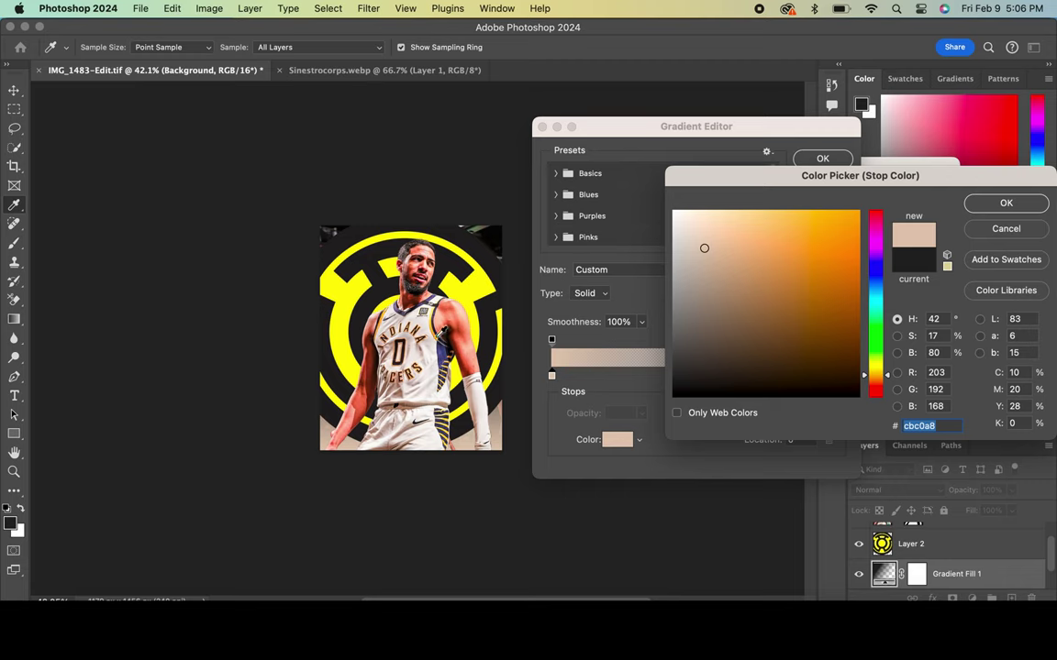
{"action": "left_click", "coordinate": [500, 323]}
{"action": "left_click", "coordinate": [1013, 206]}
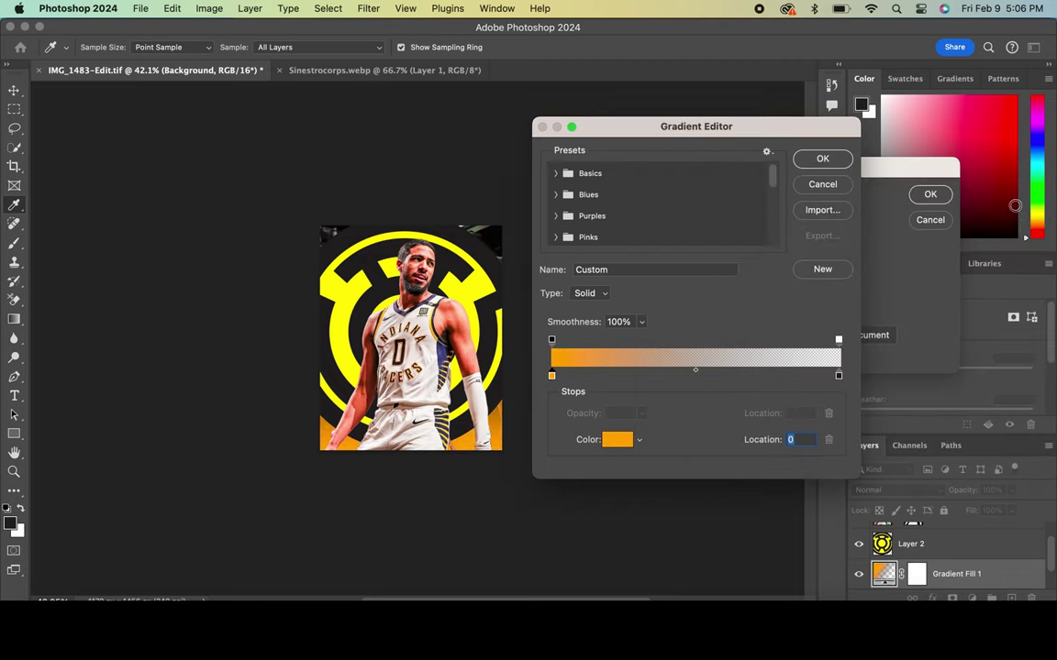
Step: Set the gradient's right stop to an orange sampled from the image, then select the emblem layer
{"action": "left_click", "coordinate": [839, 377]}
{"action": "left_click", "coordinate": [617, 440]}
{"action": "left_click", "coordinate": [500, 418]}
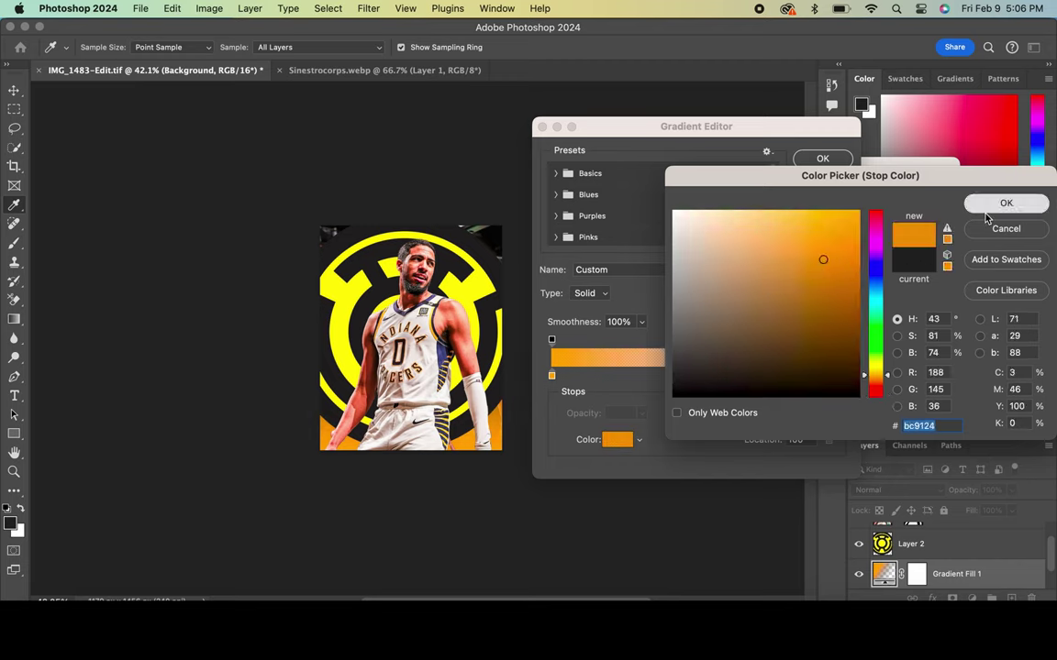
{"action": "key", "text": "Return"}
{"action": "key", "text": "Return"}
{"action": "key", "text": "Return"}
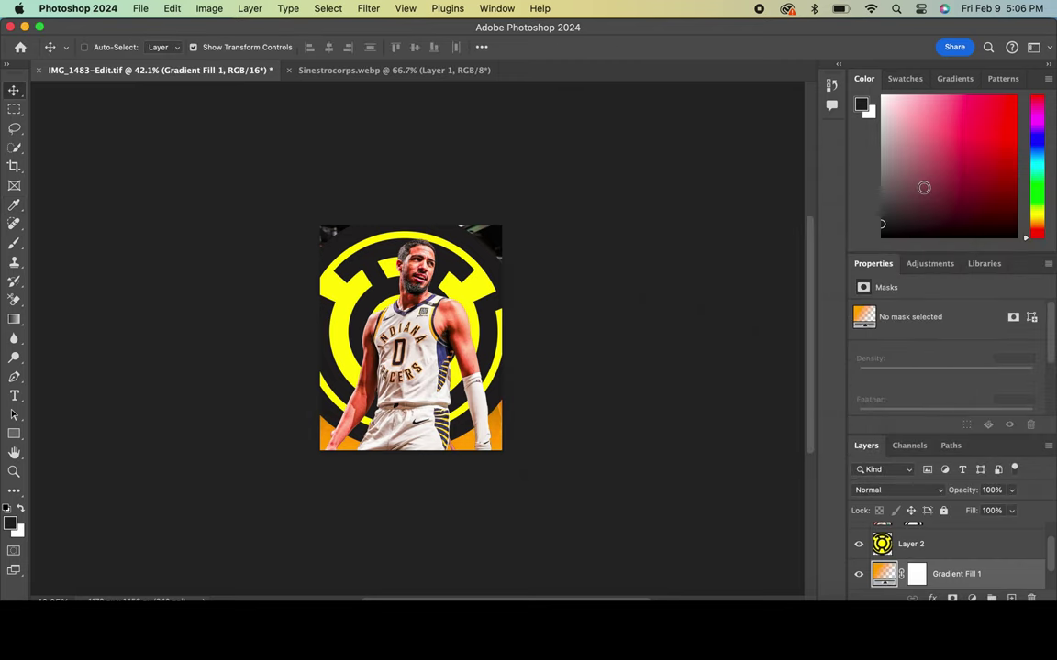
{"action": "left_click", "coordinate": [910, 542]}
{"action": "left_click", "coordinate": [894, 490]}
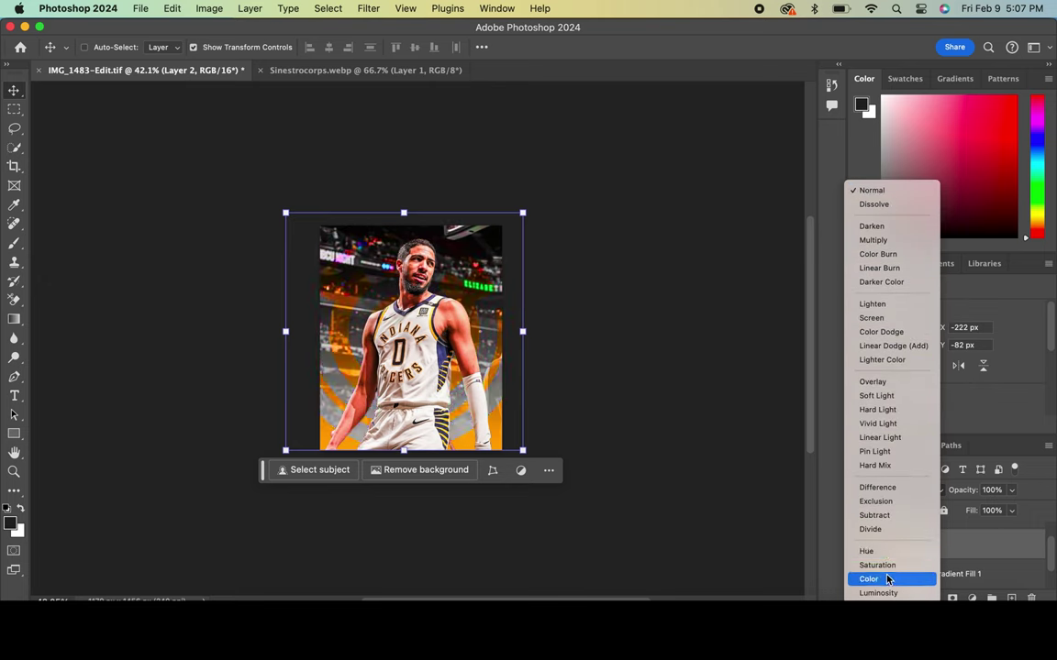
Step: Set the emblem to Overlay and move Gradient Fill 1 between the emblem and player
{"action": "left_click", "coordinate": [880, 383]}
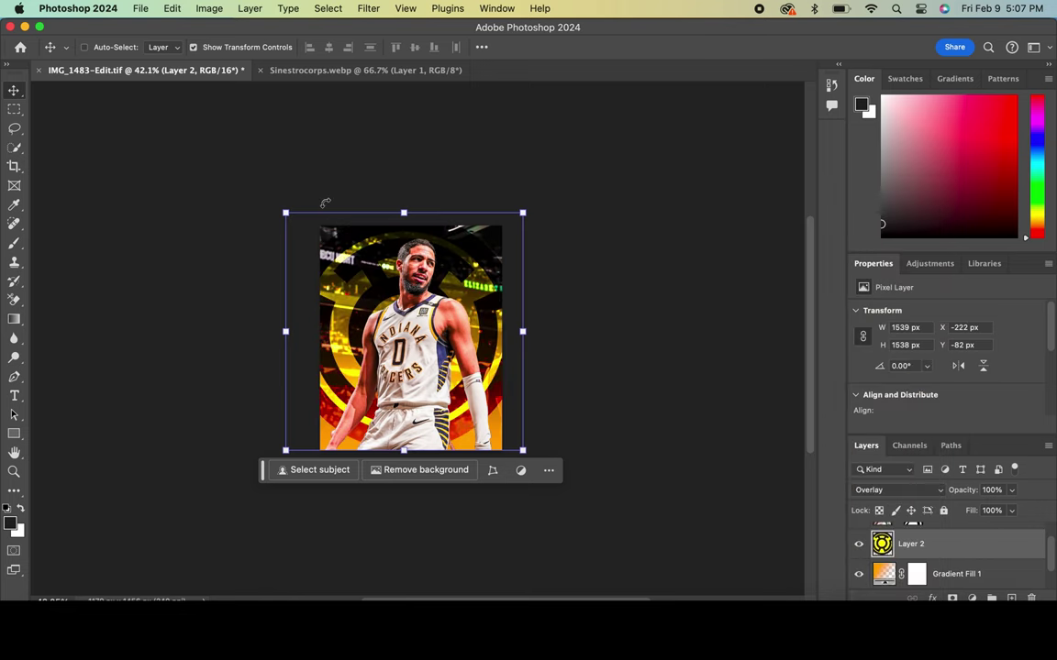
{"action": "left_click", "coordinate": [195, 49]}
{"action": "scroll", "coordinate": [326, 203], "scroll_direction": "up", "scroll_amount": 3}
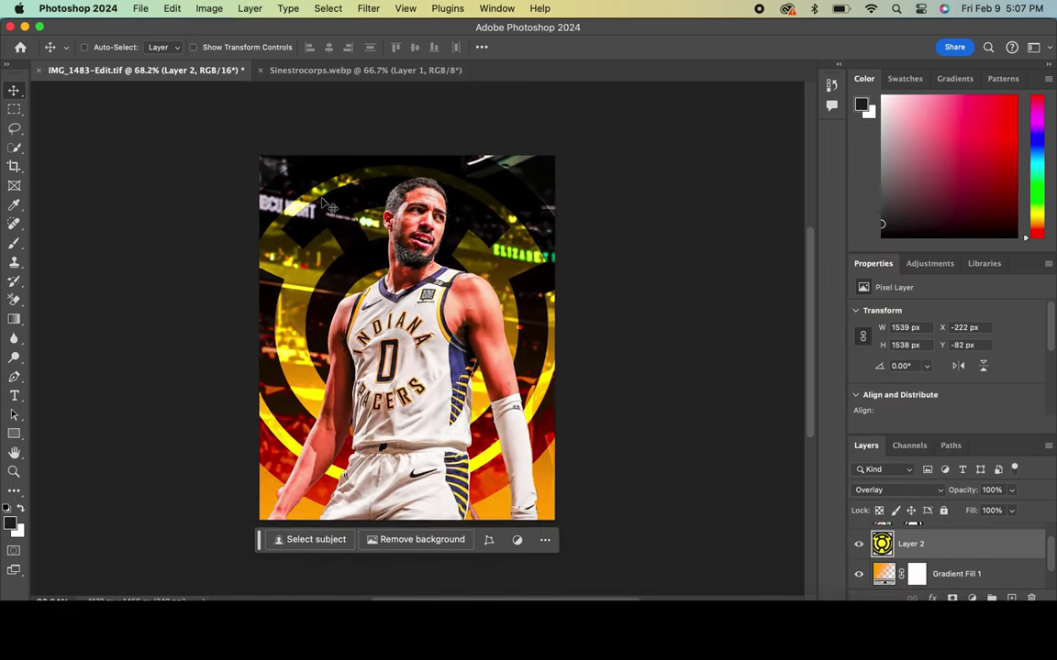
{"action": "scroll", "coordinate": [326, 204], "scroll_direction": "up", "scroll_amount": 1}
{"action": "scroll", "coordinate": [929, 555], "scroll_direction": "down", "scroll_amount": 2}
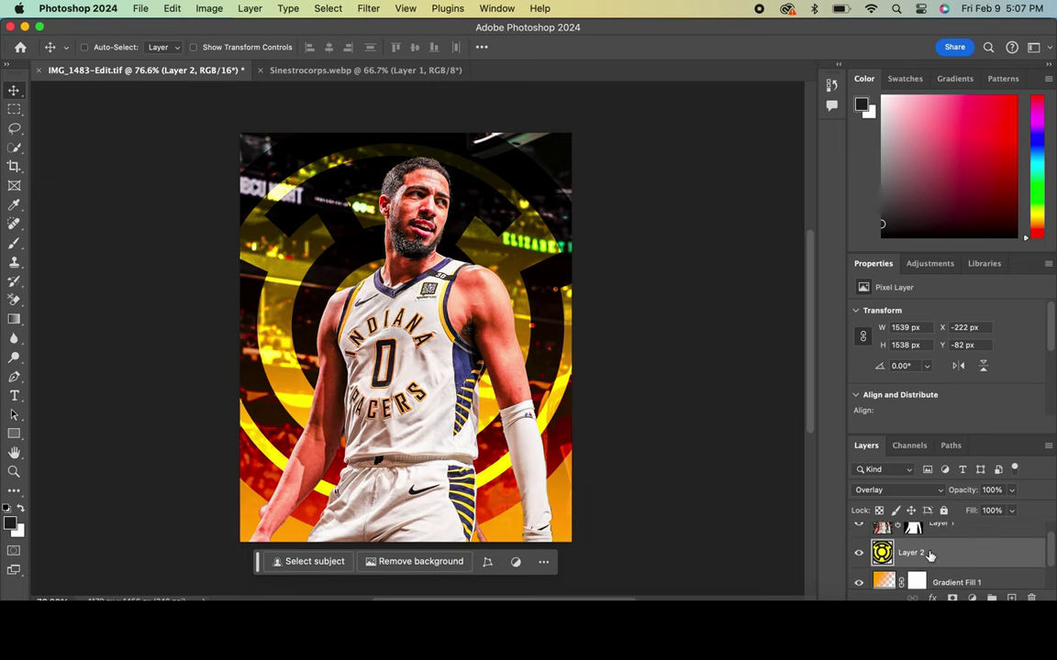
{"action": "left_click_drag", "start_coordinate": [951, 560], "coordinate": [942, 567]}
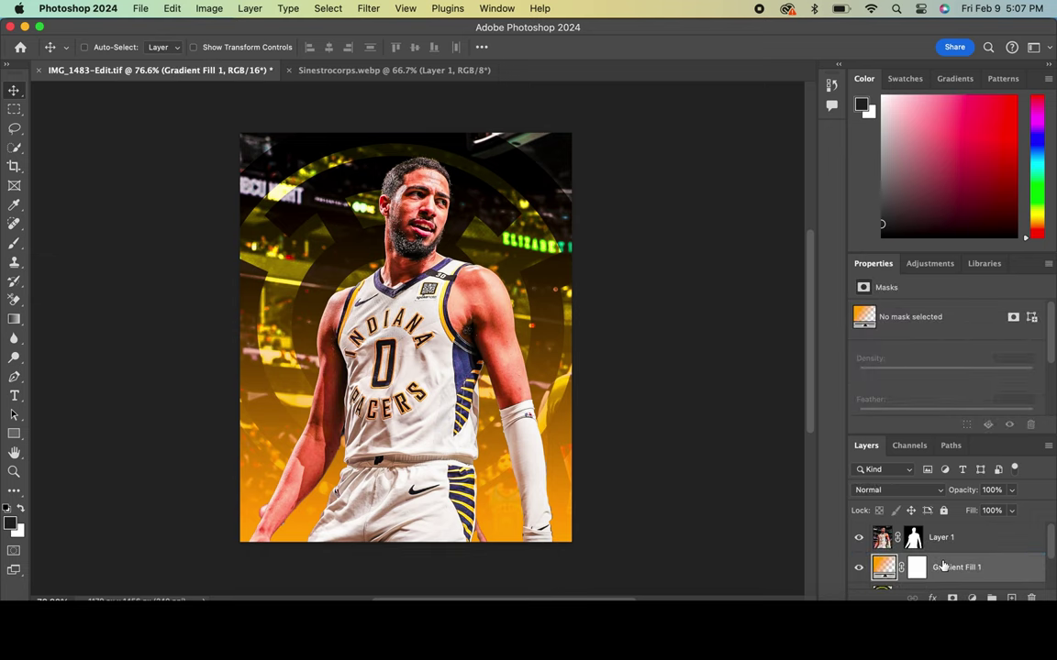
Step: Select the Background photo layer to prepare a new adjustment layer
{"action": "scroll", "coordinate": [935, 550], "scroll_direction": "down", "scroll_amount": 2}
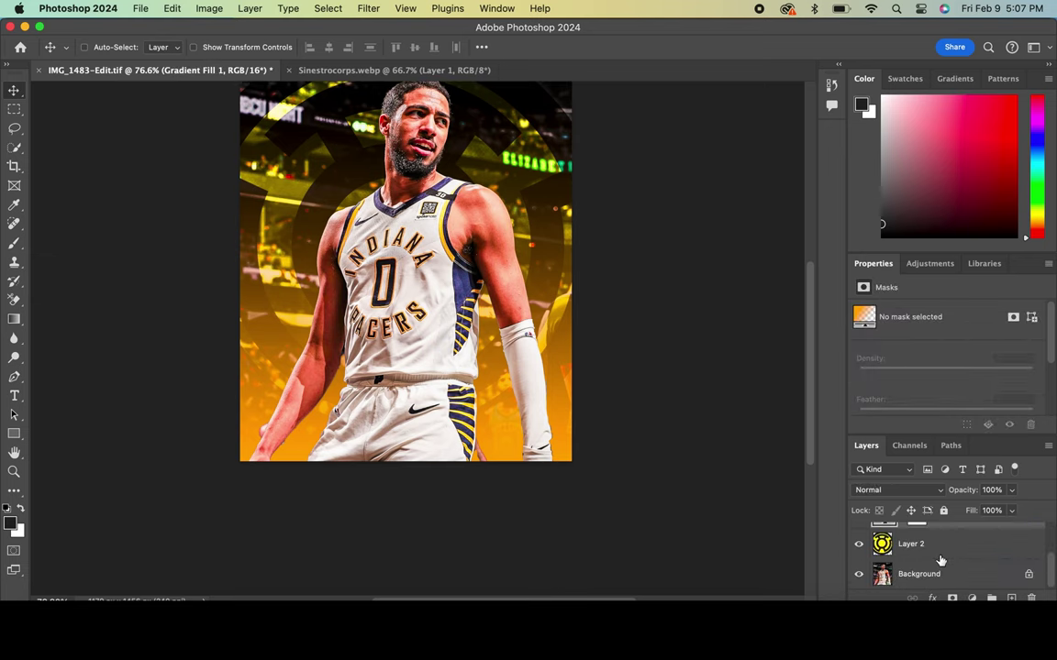
{"action": "left_click", "coordinate": [947, 571]}
{"action": "left_click", "coordinate": [972, 596]}
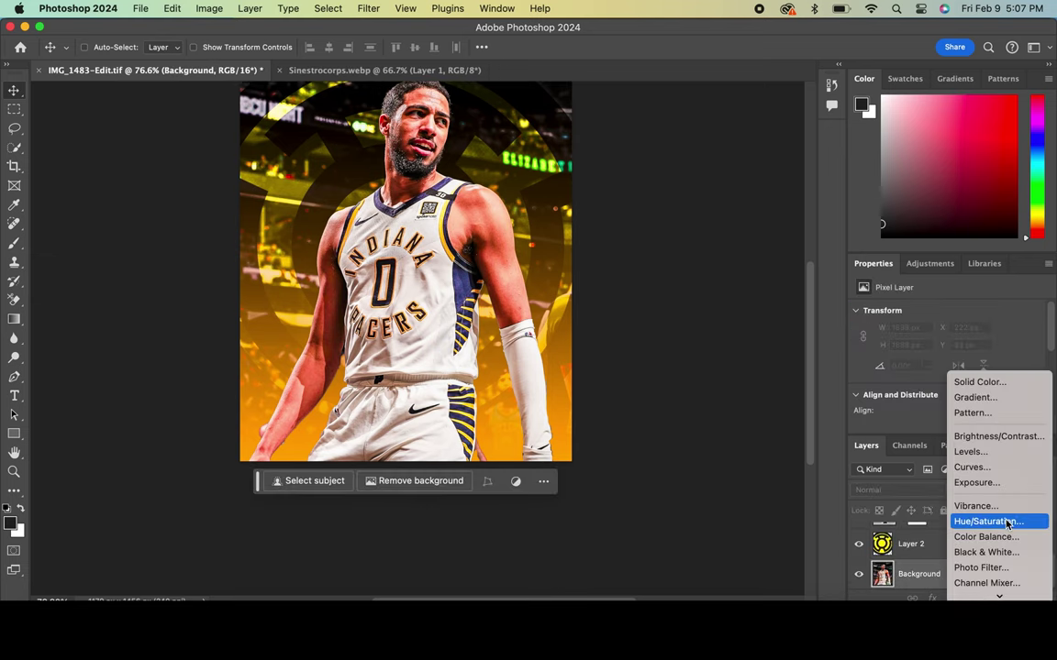
Step: Add a Hue/Saturation adjustment above the background with Saturation at -56
{"action": "left_click", "coordinate": [978, 521]}
{"action": "mouse_move", "coordinate": [936, 399]}
{"action": "left_mouse_down"}
{"action": "mouse_move", "coordinate": [802, 397]}
{"action": "mouse_move", "coordinate": [896, 395]}
{"action": "left_mouse_up"}
{"action": "scroll", "coordinate": [644, 384], "scroll_direction": "up", "scroll_amount": 2}
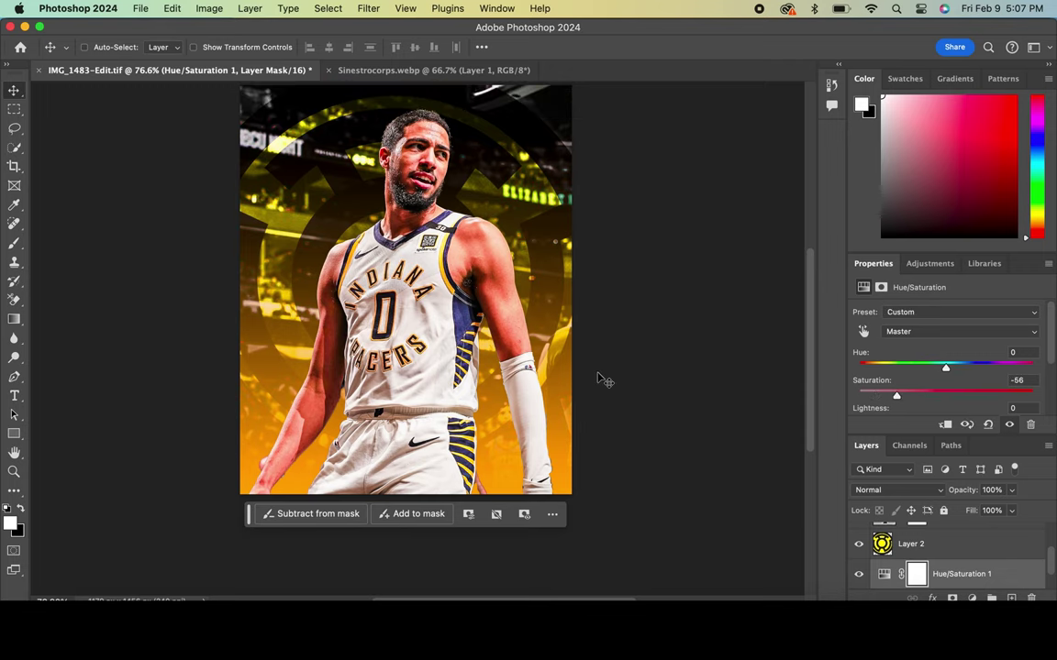
{"action": "scroll", "coordinate": [602, 377], "scroll_direction": "up", "scroll_amount": 1}
Step: Preview blend mode options for the gradient fill and emblem layers
{"action": "left_click", "coordinate": [957, 550]}
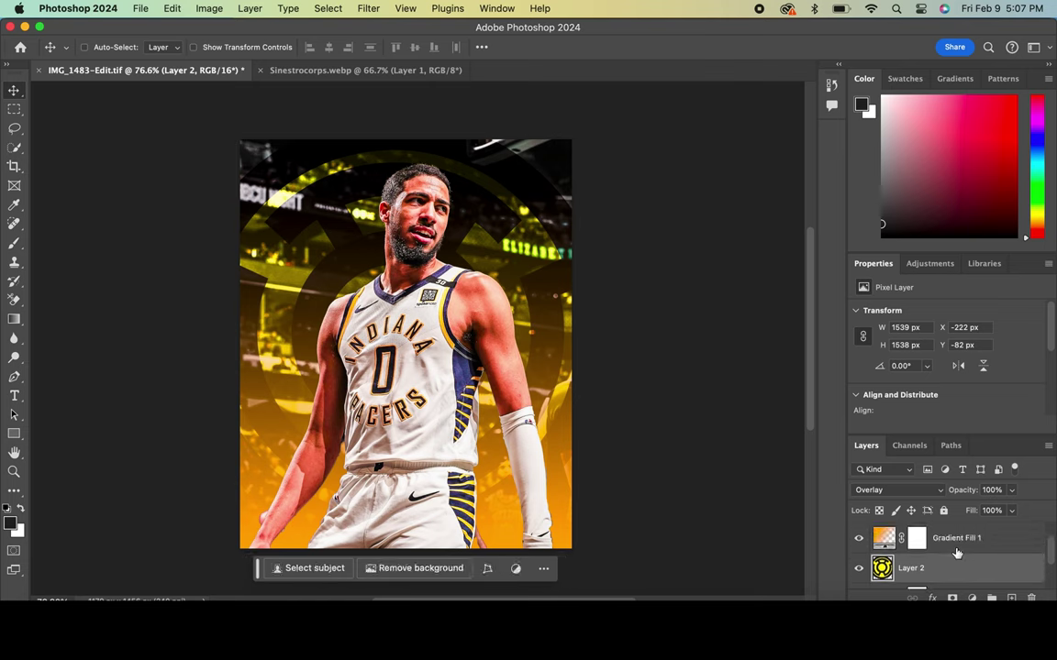
{"action": "left_click", "coordinate": [960, 541]}
{"action": "left_click", "coordinate": [894, 490]}
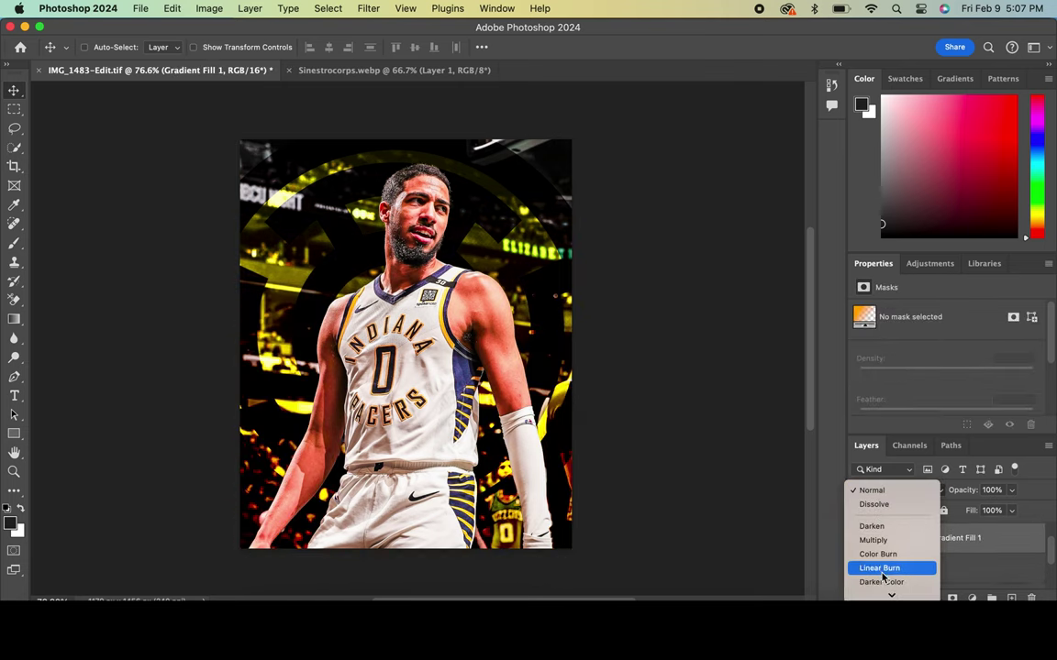
{"action": "left_click", "coordinate": [959, 568]}
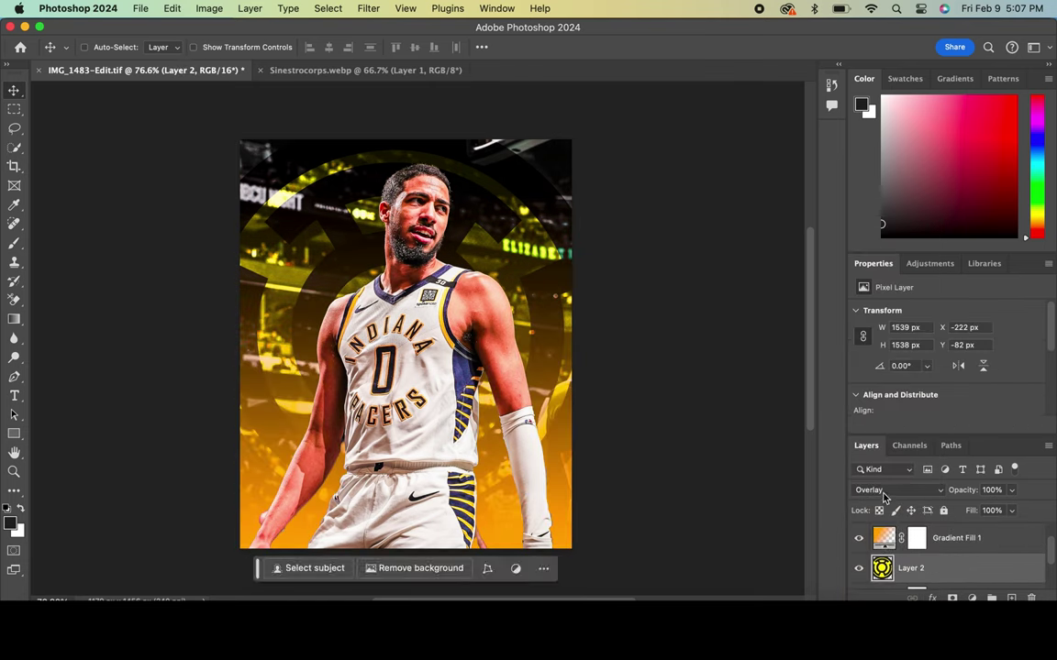
{"action": "left_click", "coordinate": [894, 490]}
{"action": "scroll", "coordinate": [885, 555], "scroll_direction": "down", "scroll_amount": 3}
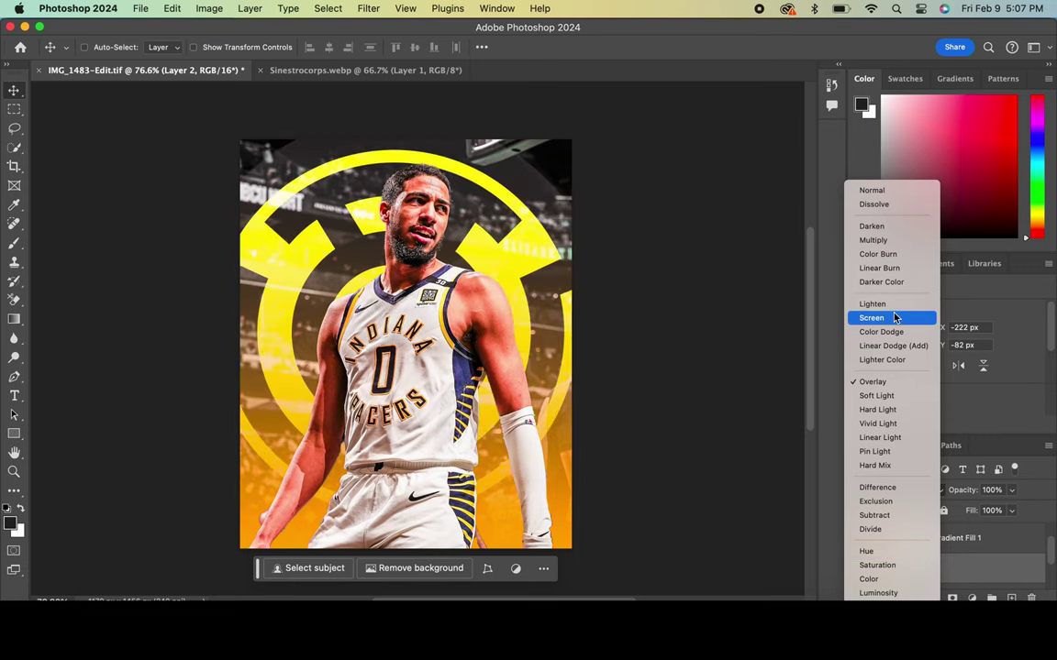
Step: Hide the emblem and change the gradient's left stop from orange to deep navy blue
{"action": "left_click", "coordinate": [850, 160]}
{"action": "left_click", "coordinate": [858, 568]}
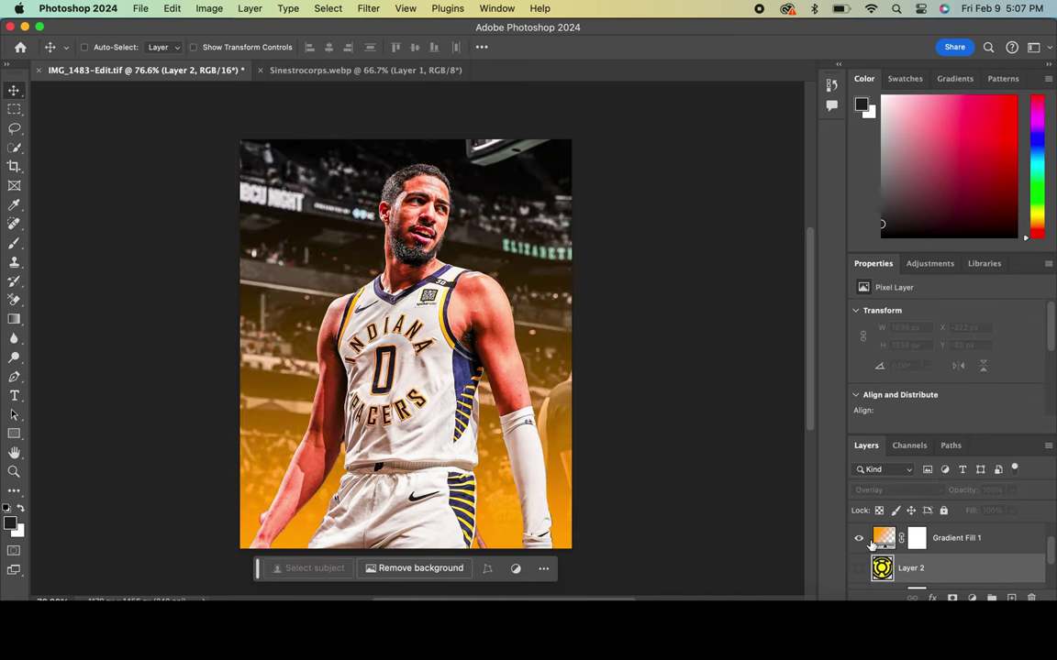
{"action": "double_click", "coordinate": [880, 538]}
{"action": "left_click", "coordinate": [736, 203]}
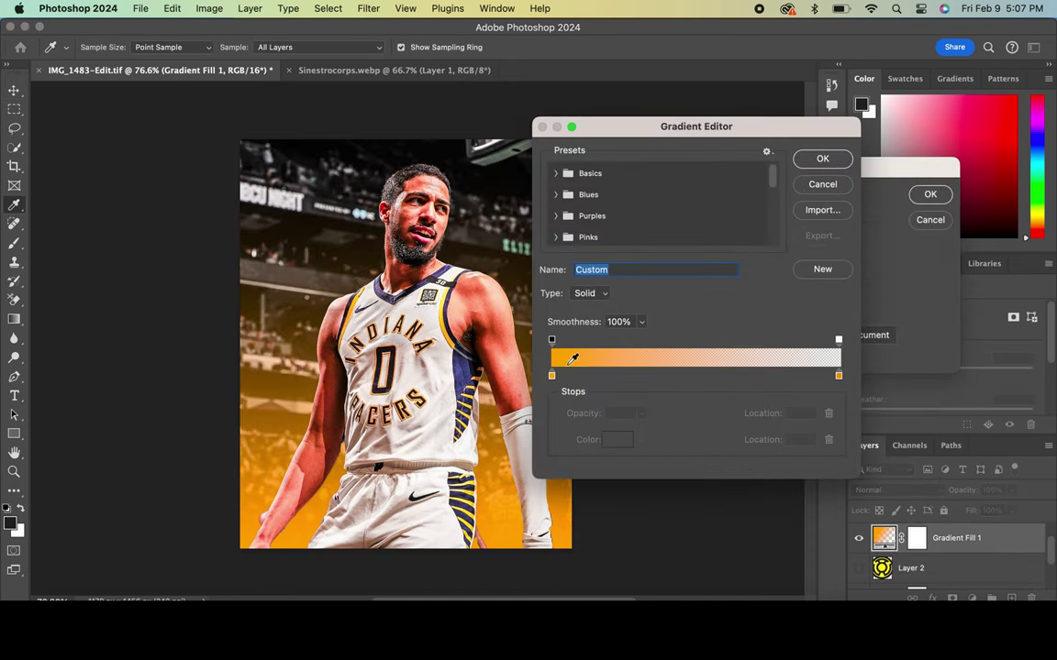
{"action": "left_click", "coordinate": [552, 375]}
{"action": "left_click", "coordinate": [616, 441]}
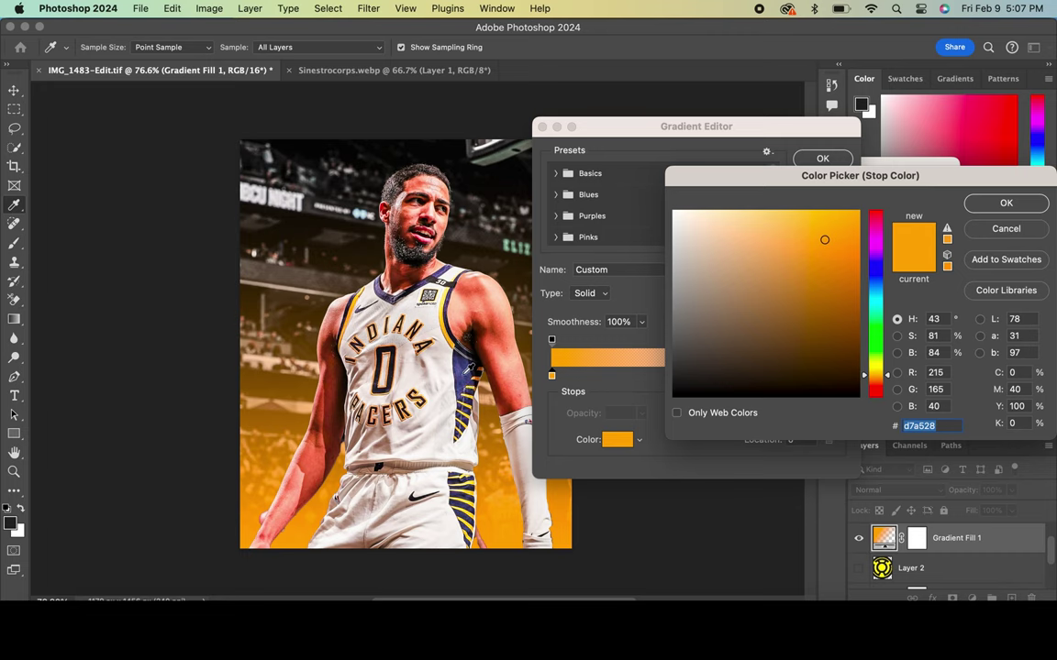
{"action": "left_click", "coordinate": [463, 412]}
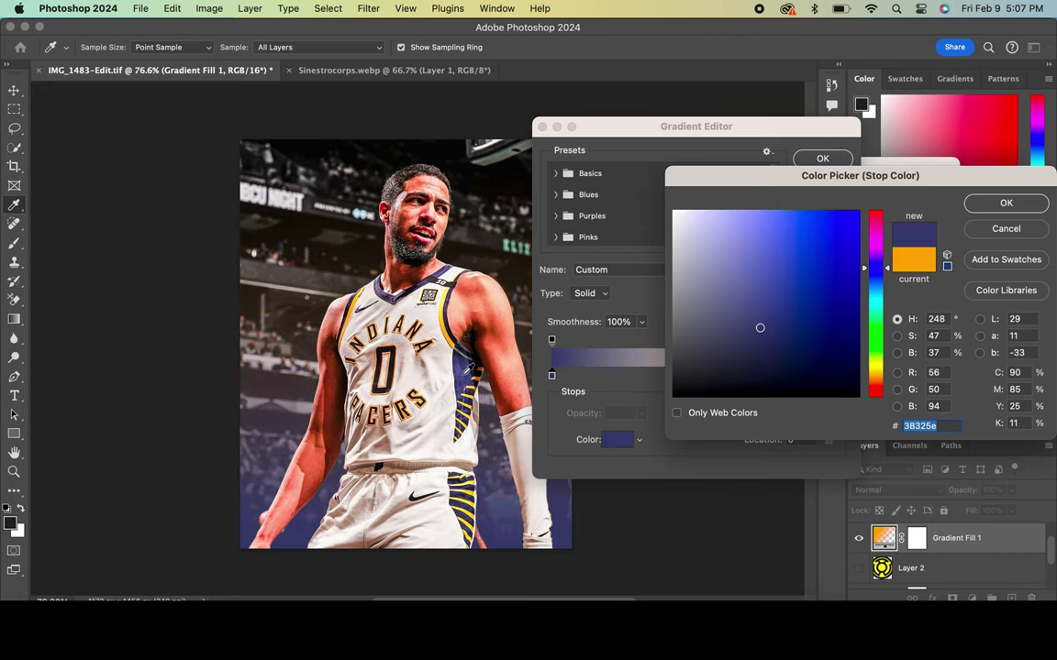
{"action": "left_click", "coordinate": [828, 310]}
{"action": "left_click", "coordinate": [771, 316]}
{"action": "left_click", "coordinate": [795, 320]}
{"action": "left_click", "coordinate": [790, 318]}
{"action": "left_click", "coordinate": [1037, 208]}
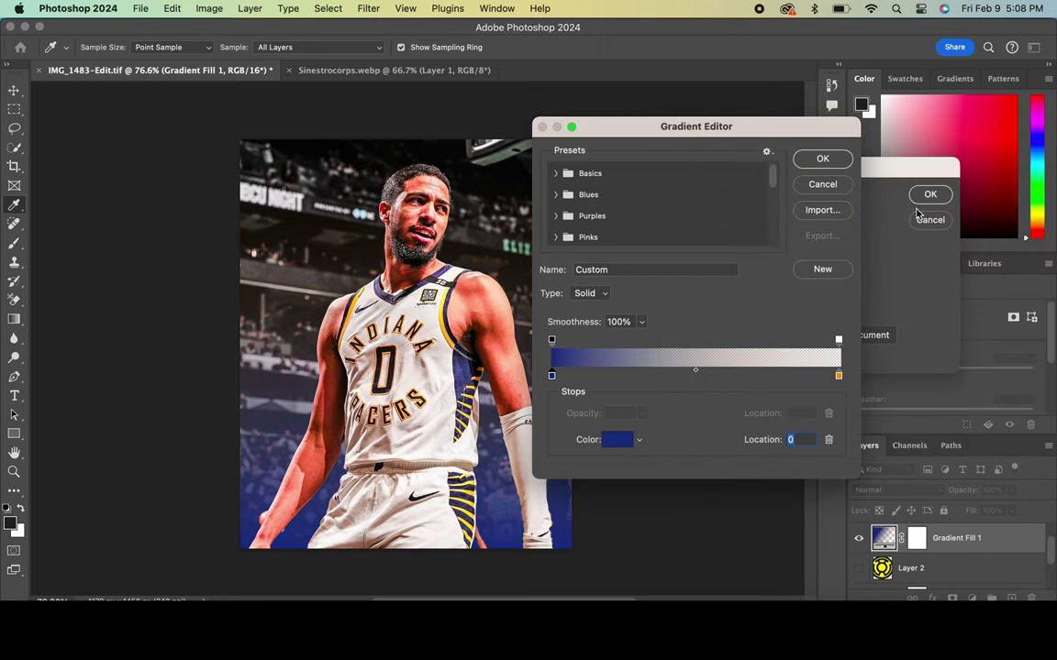
Step: Change the gradient's right stop to blue and apply the edited gradient to the fill
{"action": "left_click", "coordinate": [839, 376]}
{"action": "left_click", "coordinate": [615, 442]}
{"action": "left_click", "coordinate": [508, 503]}
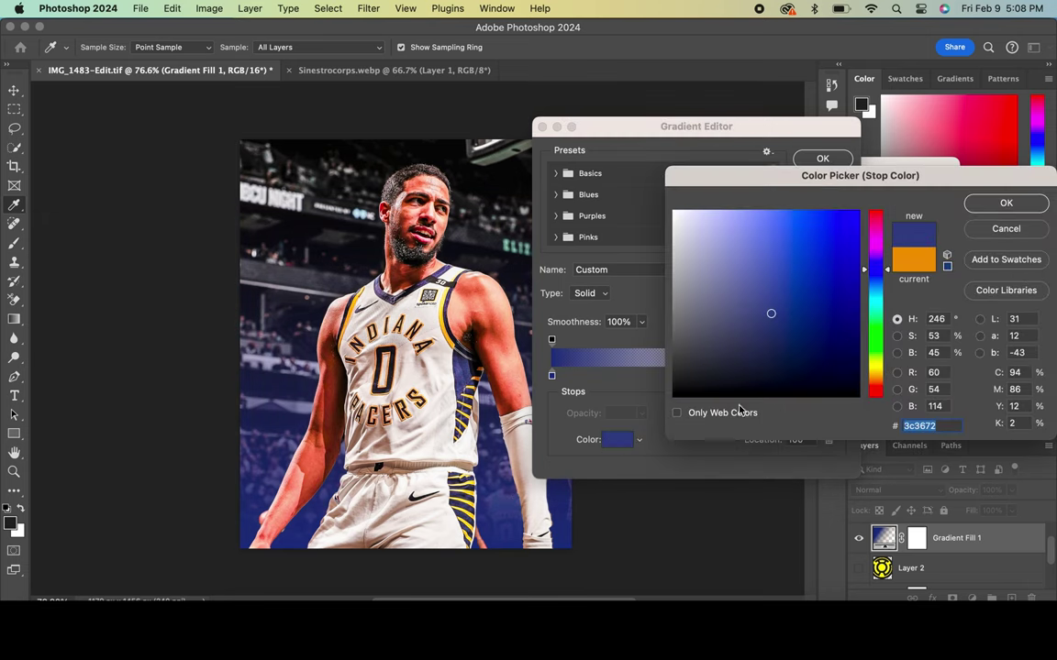
{"action": "left_click", "coordinate": [1007, 202]}
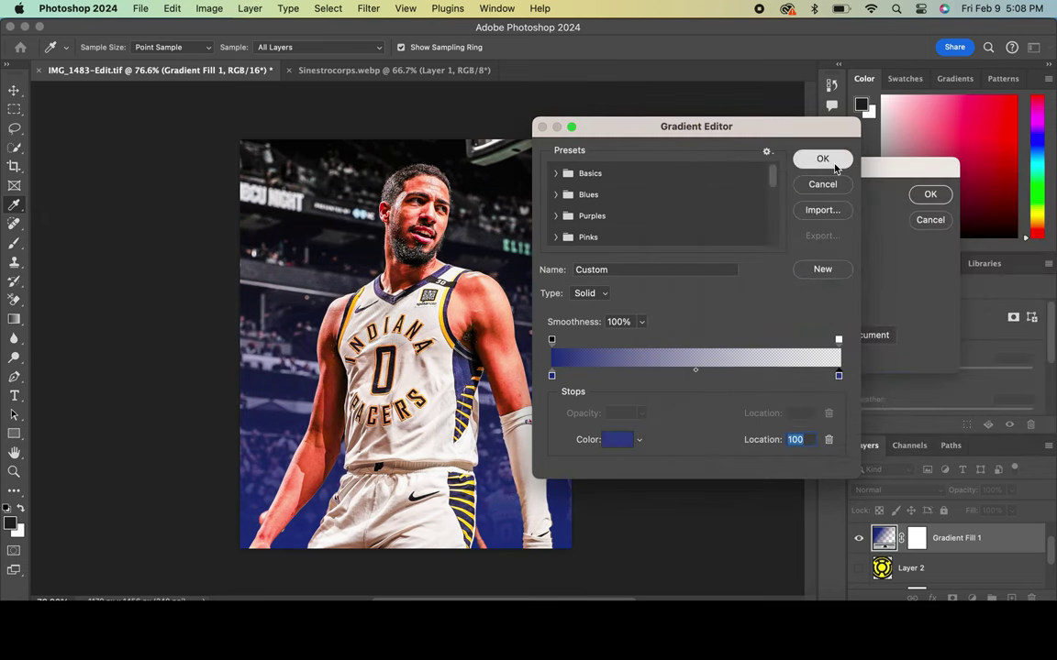
{"action": "left_click", "coordinate": [823, 158]}
{"action": "left_click", "coordinate": [930, 194]}
Step: Show the emblem again, keep the gradient fill at Normal, and select the emblem layer
{"action": "left_click", "coordinate": [858, 570]}
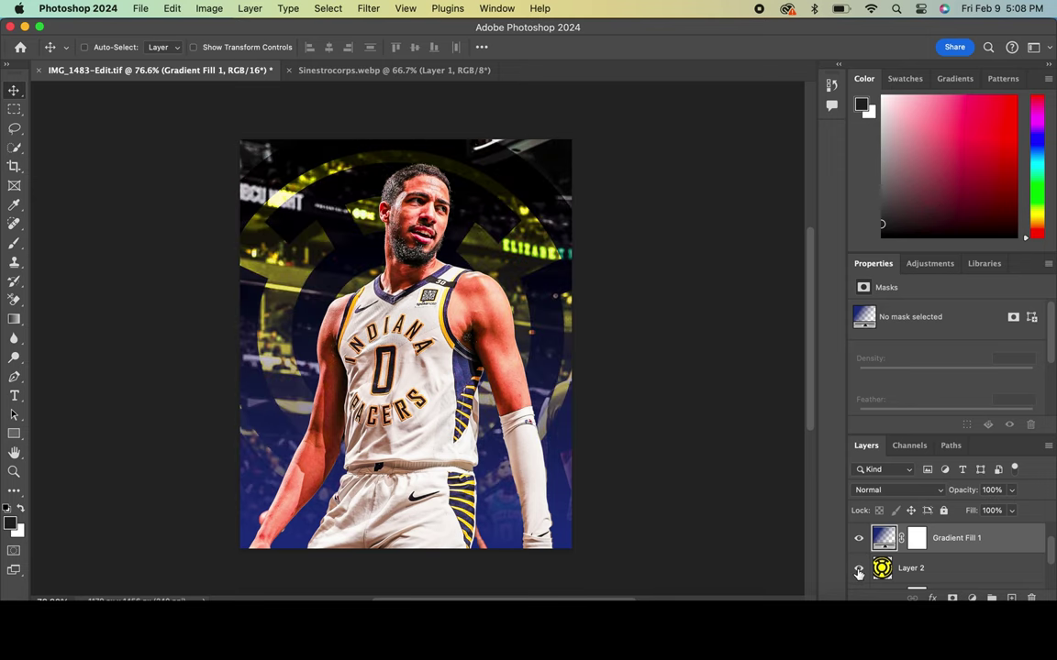
{"action": "left_click", "coordinate": [871, 490]}
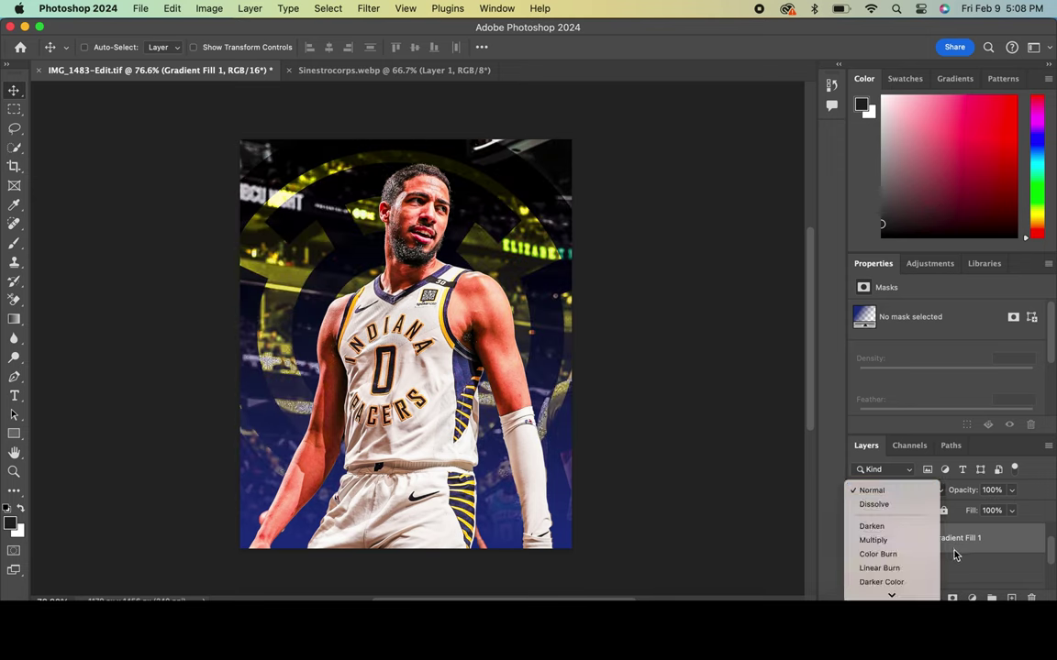
{"action": "left_click", "coordinate": [859, 495]}
{"action": "left_click", "coordinate": [947, 576]}
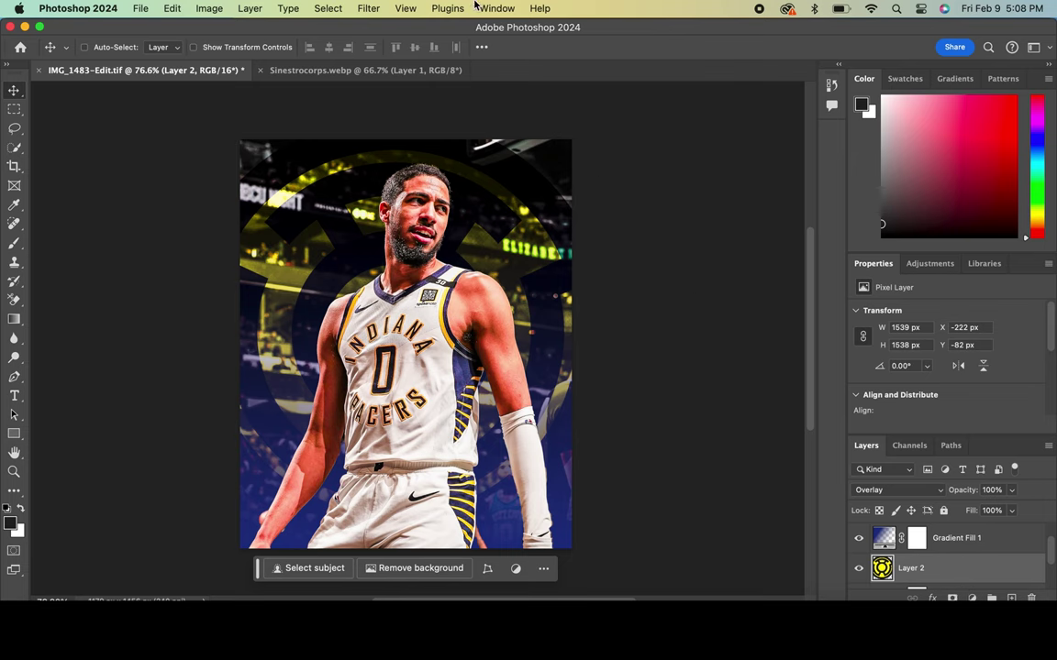
{"action": "left_click", "coordinate": [209, 8]}
{"action": "mouse_move", "coordinate": [230, 49]}
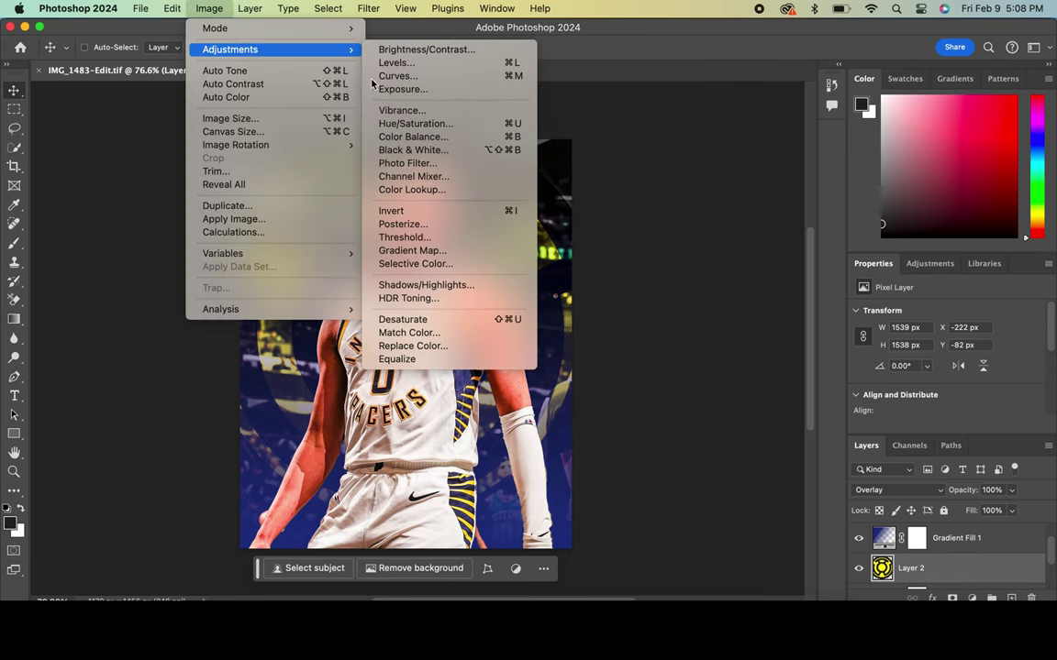
Step: Shift the emblem's hue to -11 with Hue/Saturation and set its blend mode to Divide
{"action": "left_click", "coordinate": [416, 123]}
{"action": "left_click_drag", "start_coordinate": [812, 211], "coordinate": [739, 214]}
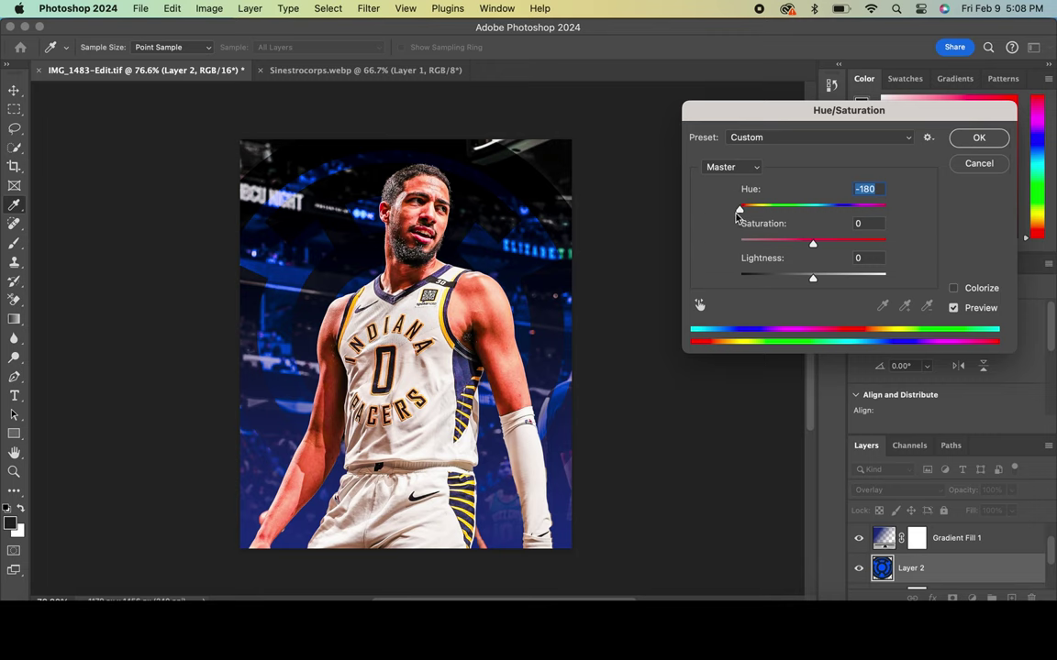
{"action": "mouse_move", "coordinate": [738, 211]}
{"action": "left_mouse_down"}
{"action": "mouse_move", "coordinate": [830, 211]}
{"action": "mouse_move", "coordinate": [804, 223]}
{"action": "left_mouse_up"}
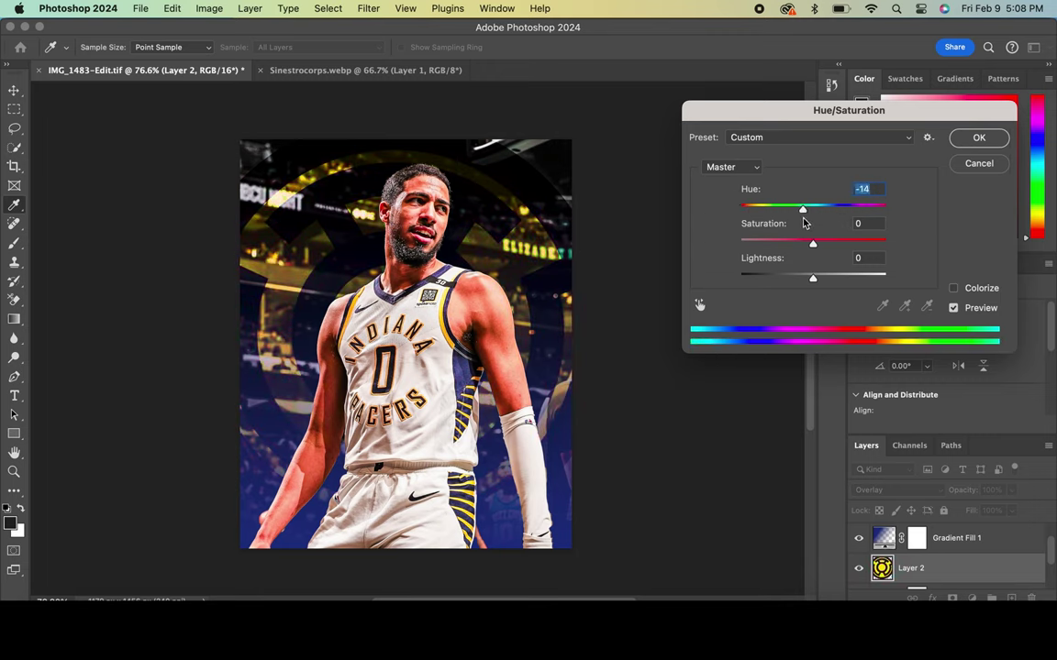
{"action": "left_click_drag", "start_coordinate": [804, 223], "coordinate": [804, 220]}
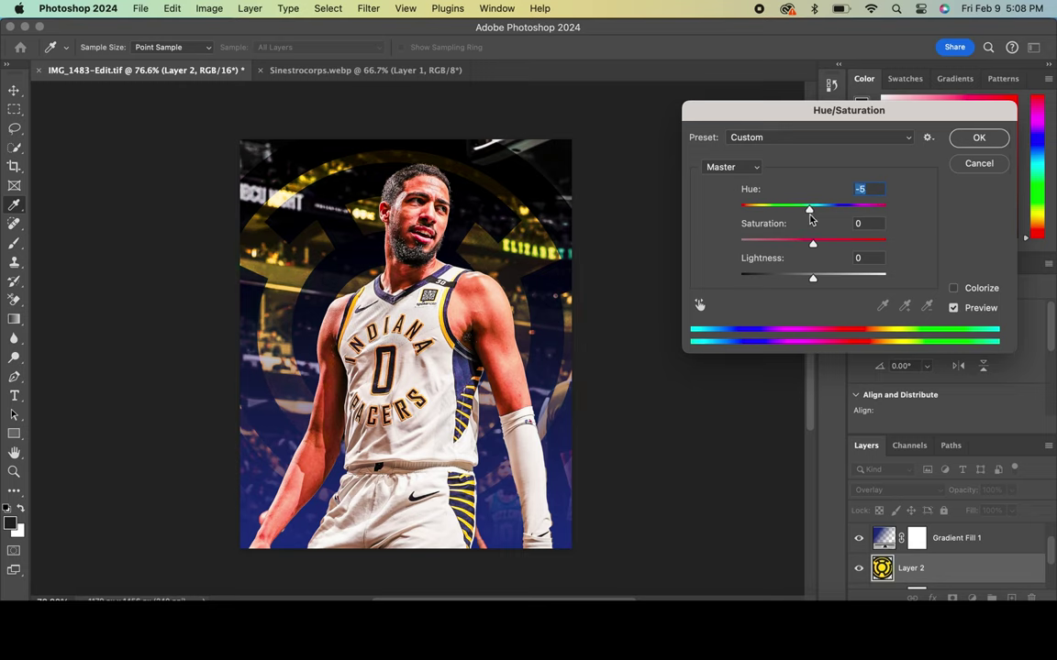
{"action": "left_click", "coordinate": [977, 138]}
{"action": "left_click", "coordinate": [903, 494]}
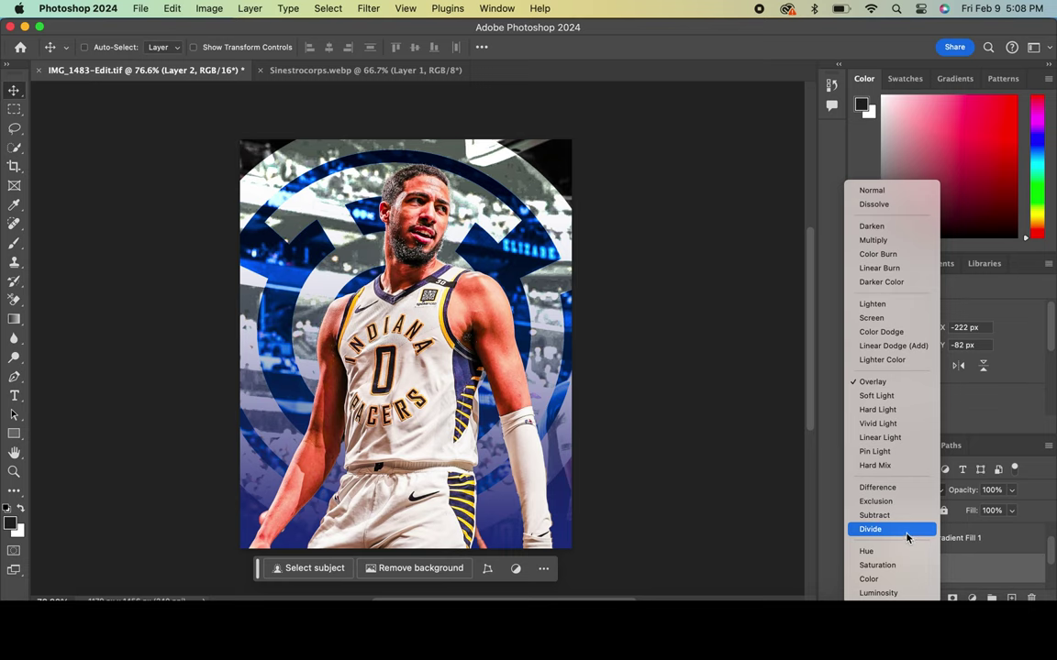
{"action": "left_click", "coordinate": [907, 536]}
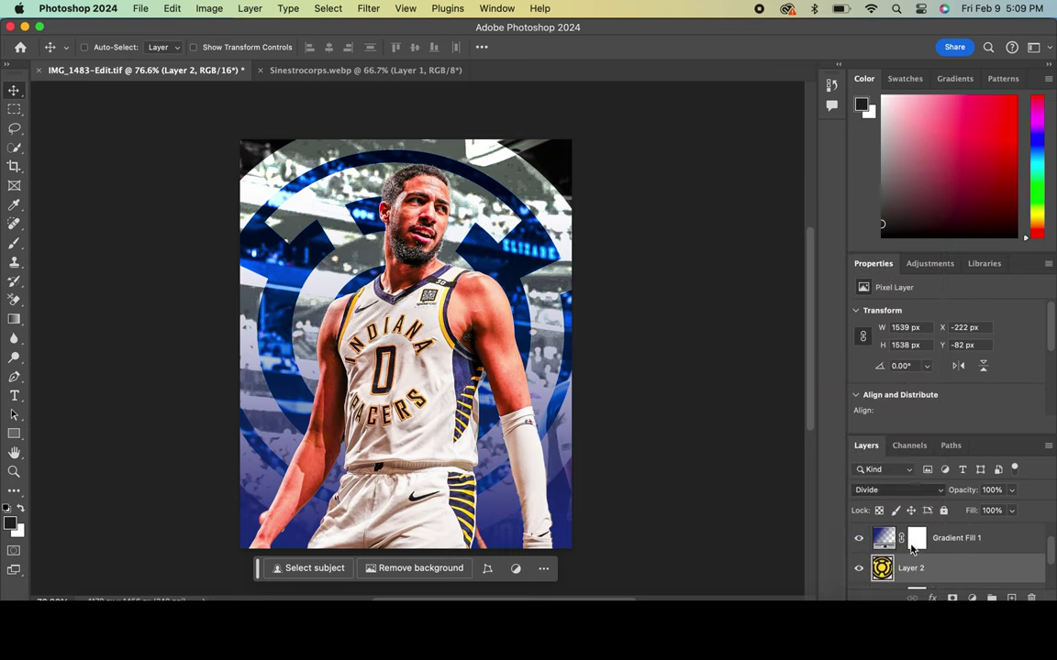
Step: Raise Layer 2's opacity to 100% and add a new Hue/Saturation adjustment layer above it
{"action": "left_click", "coordinate": [1012, 492]}
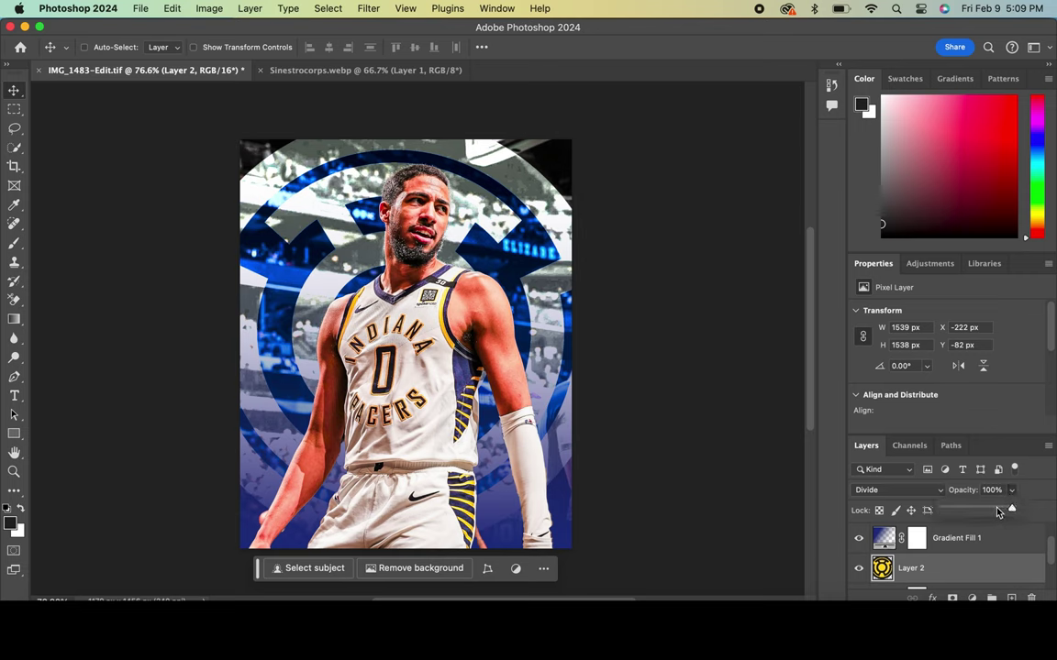
{"action": "left_click_drag", "start_coordinate": [977, 511], "coordinate": [1023, 510]}
{"action": "left_click", "coordinate": [950, 575]}
{"action": "left_click", "coordinate": [971, 597]}
{"action": "left_click", "coordinate": [977, 521]}
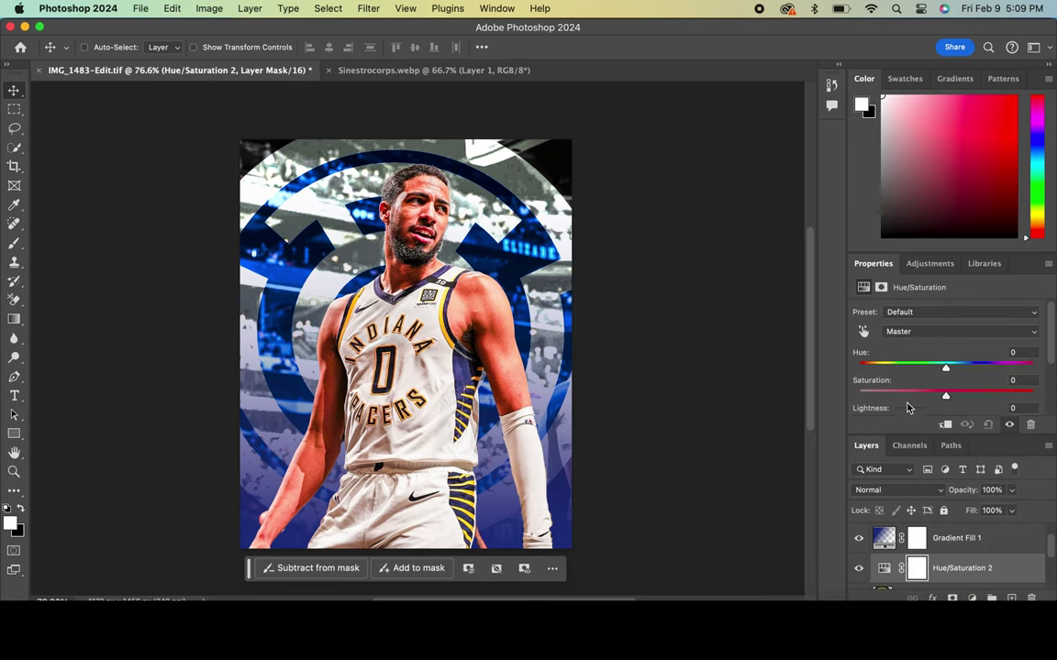
Step: Colorize the Hue/Saturation layer clipped to the emblem at hue 48, saturation 31
{"action": "scroll", "coordinate": [929, 387], "scroll_direction": "down", "scroll_amount": 2}
{"action": "left_click", "coordinate": [930, 399]}
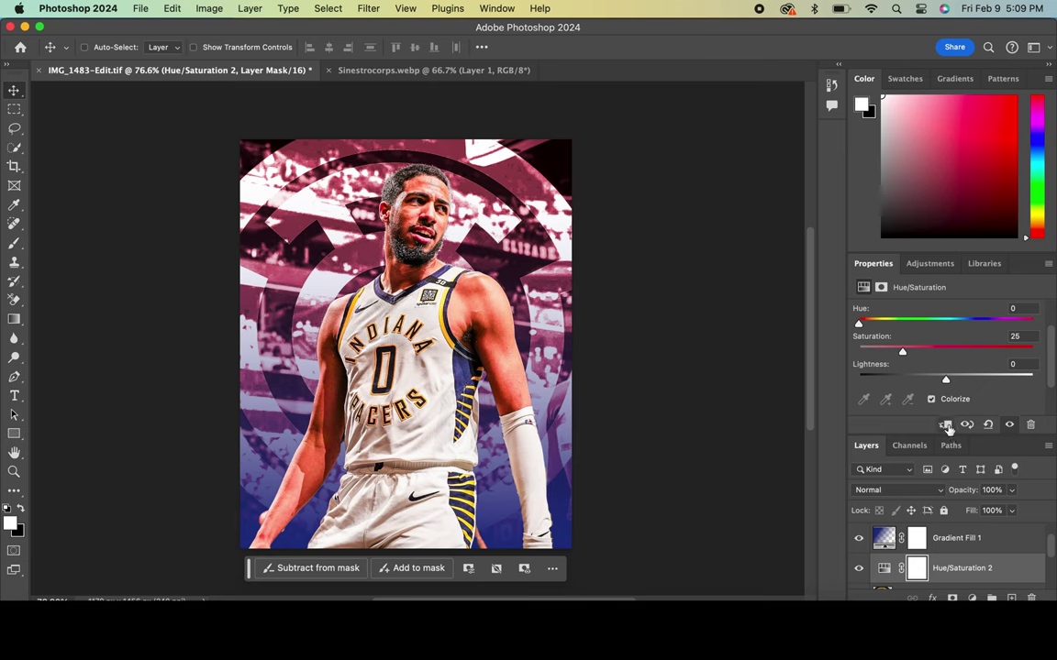
{"action": "left_click", "coordinate": [945, 424]}
{"action": "mouse_move", "coordinate": [895, 321]}
{"action": "left_mouse_down"}
{"action": "mouse_move", "coordinate": [970, 323]}
{"action": "mouse_move", "coordinate": [960, 323]}
{"action": "mouse_move", "coordinate": [976, 351]}
{"action": "mouse_move", "coordinate": [890, 325]}
{"action": "mouse_move", "coordinate": [855, 333]}
{"action": "mouse_move", "coordinate": [970, 318]}
{"action": "mouse_move", "coordinate": [959, 323]}
{"action": "mouse_move", "coordinate": [970, 327]}
{"action": "mouse_move", "coordinate": [882, 327]}
{"action": "left_mouse_up"}
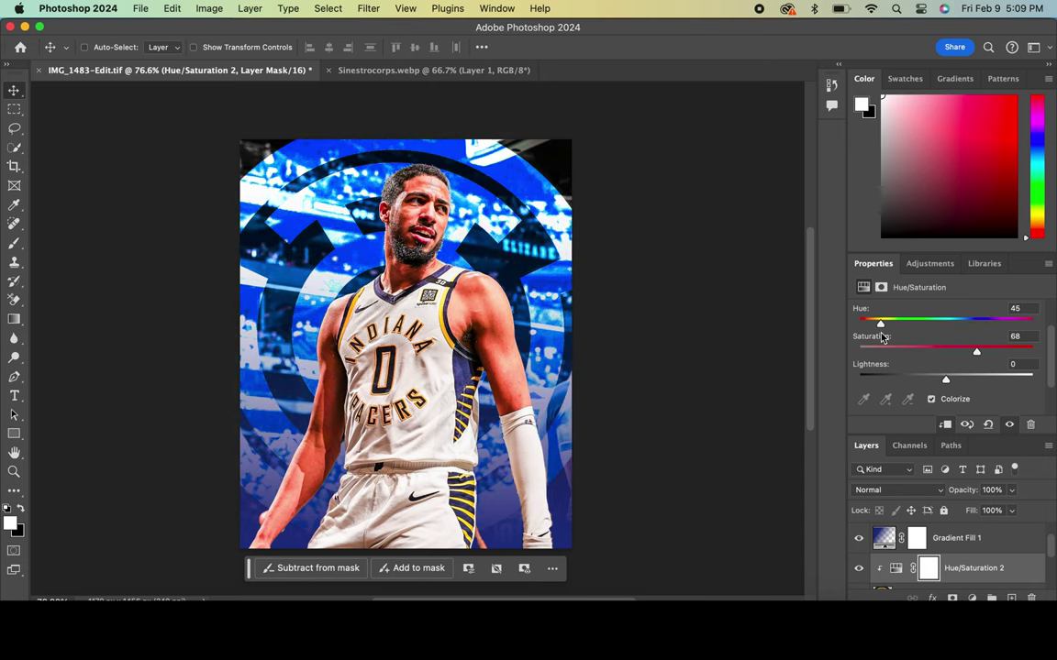
{"action": "left_click", "coordinate": [857, 568]}
{"action": "left_click", "coordinate": [856, 569]}
{"action": "left_click_drag", "start_coordinate": [977, 349], "coordinate": [912, 351]}
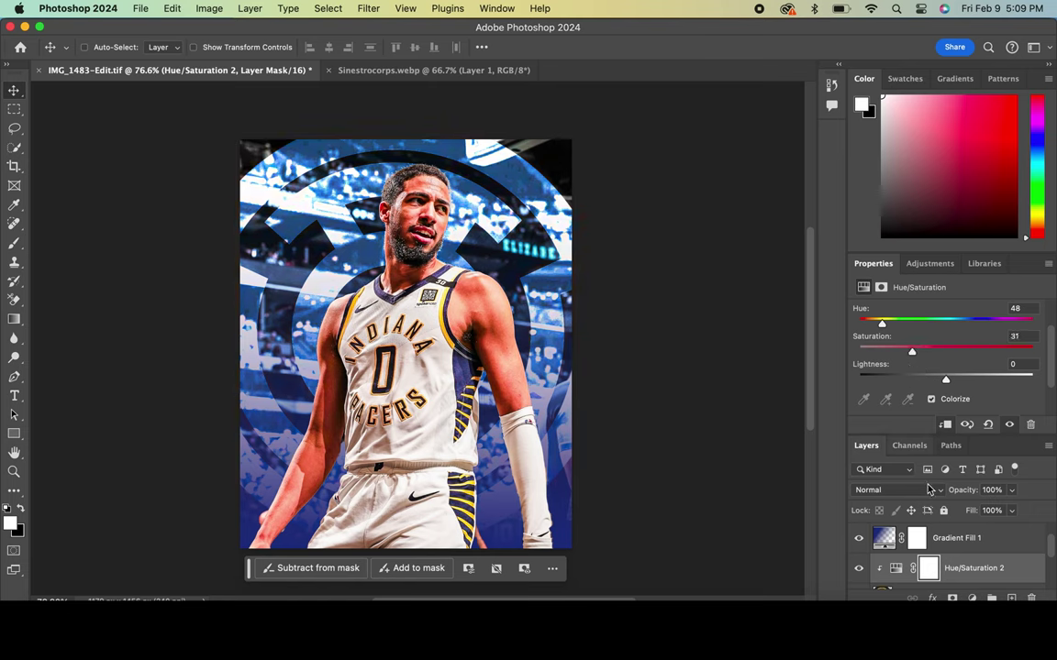
{"action": "scroll", "coordinate": [911, 541], "scroll_direction": "up", "scroll_amount": 2}
{"action": "left_click", "coordinate": [912, 537]}
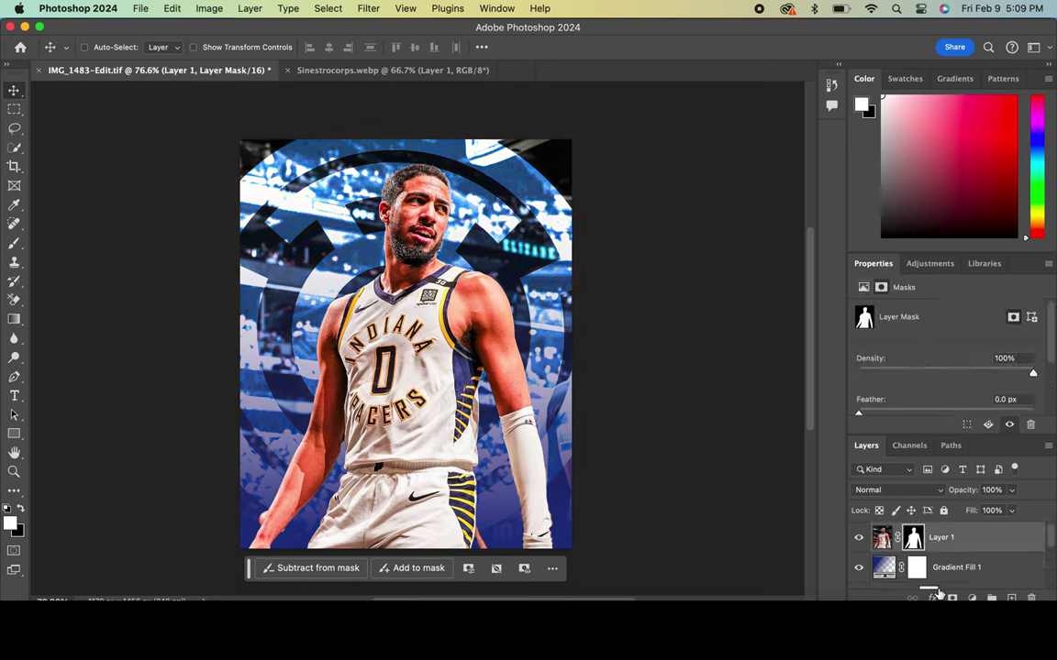
Step: Add a 59 px Overlay outer glow to the player layer, then enable Drop Shadow
{"action": "left_click", "coordinate": [932, 598]}
{"action": "left_click", "coordinate": [954, 577]}
{"action": "left_click", "coordinate": [770, 310]}
{"action": "left_click", "coordinate": [750, 371]}
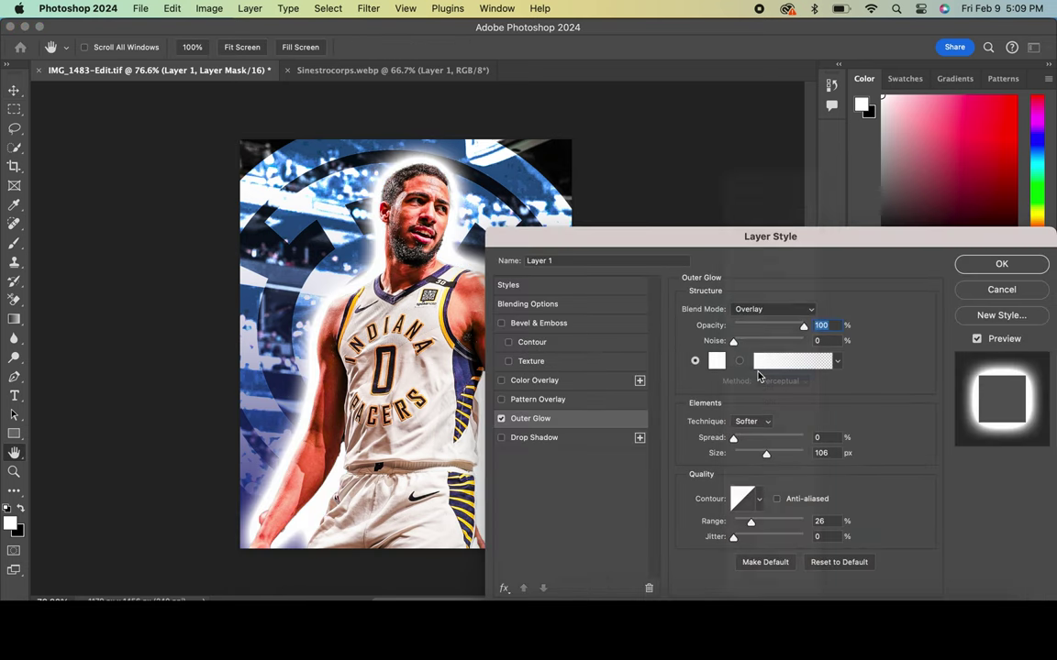
{"action": "left_click_drag", "start_coordinate": [769, 454], "coordinate": [754, 454]}
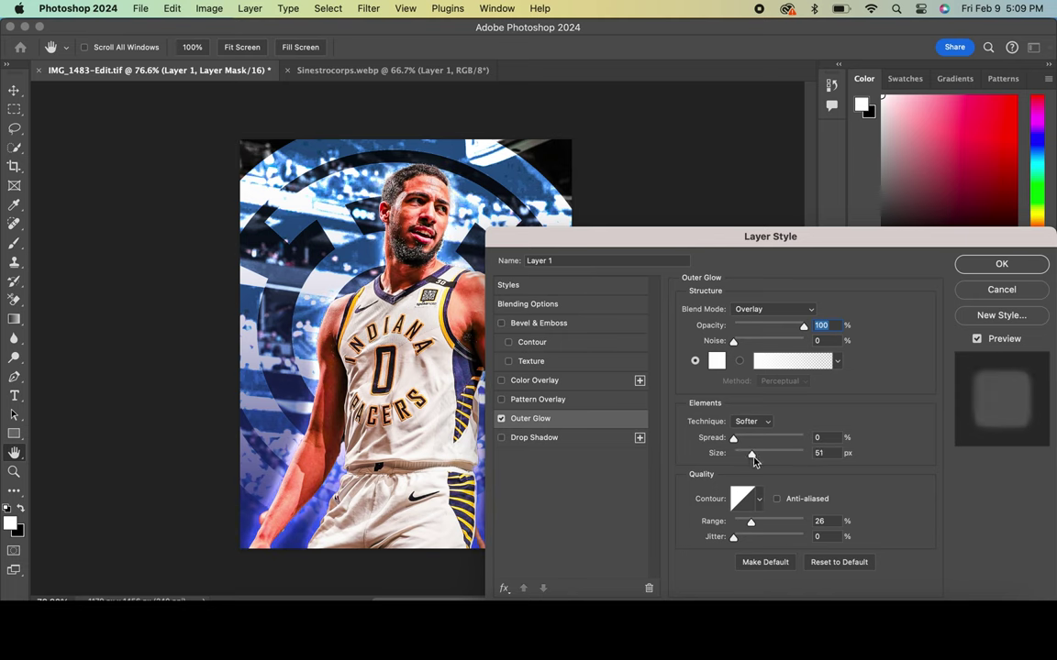
{"action": "left_click", "coordinate": [989, 264]}
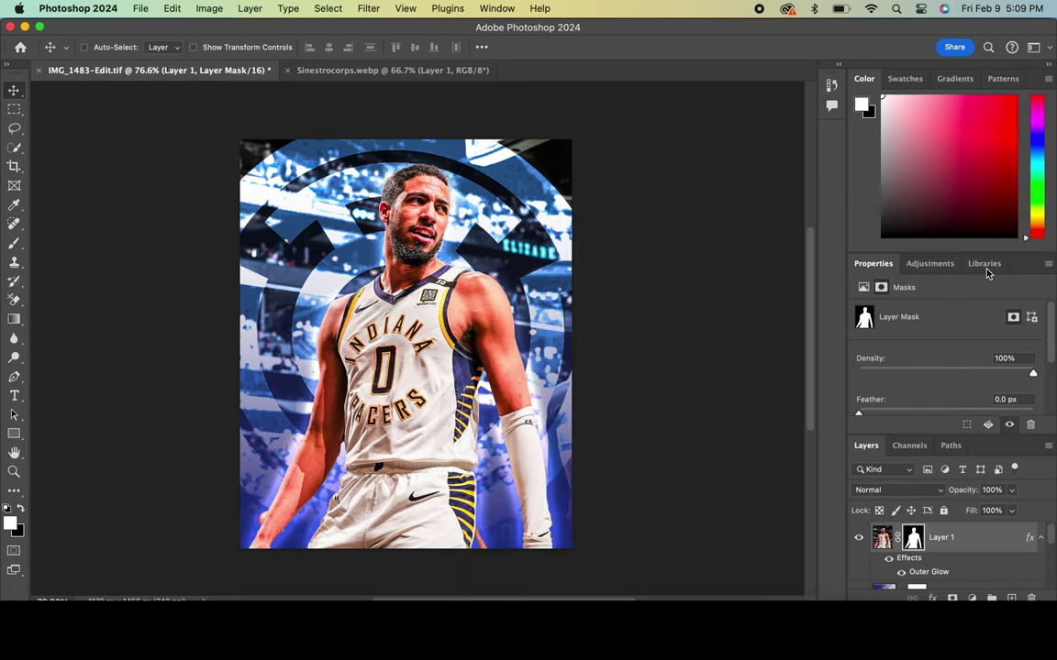
{"action": "double_click", "coordinate": [929, 572]}
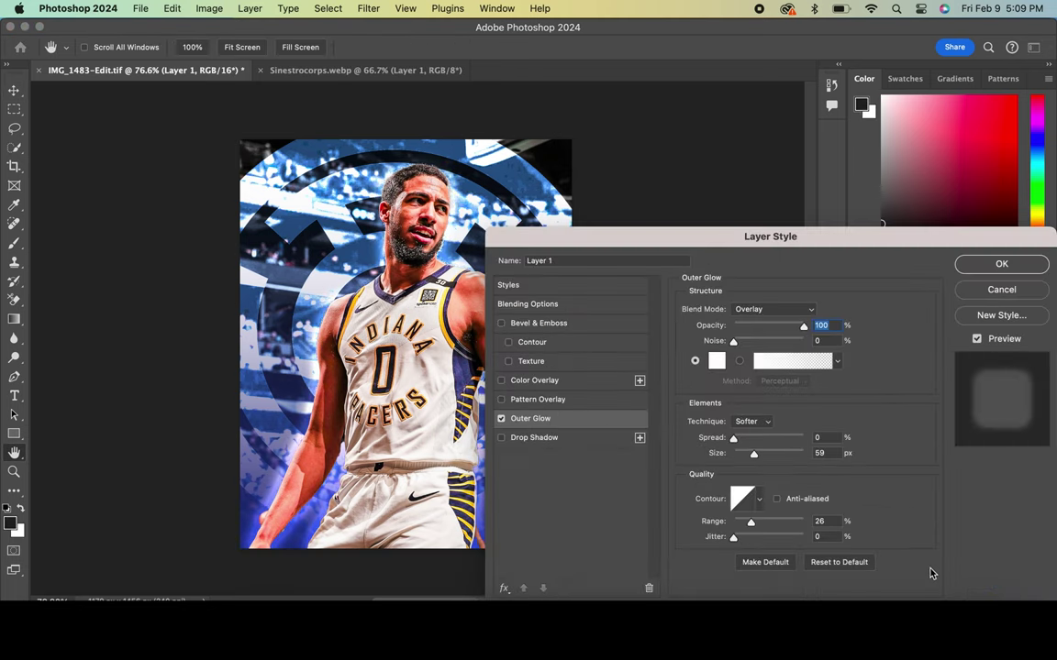
{"action": "left_click", "coordinate": [568, 440]}
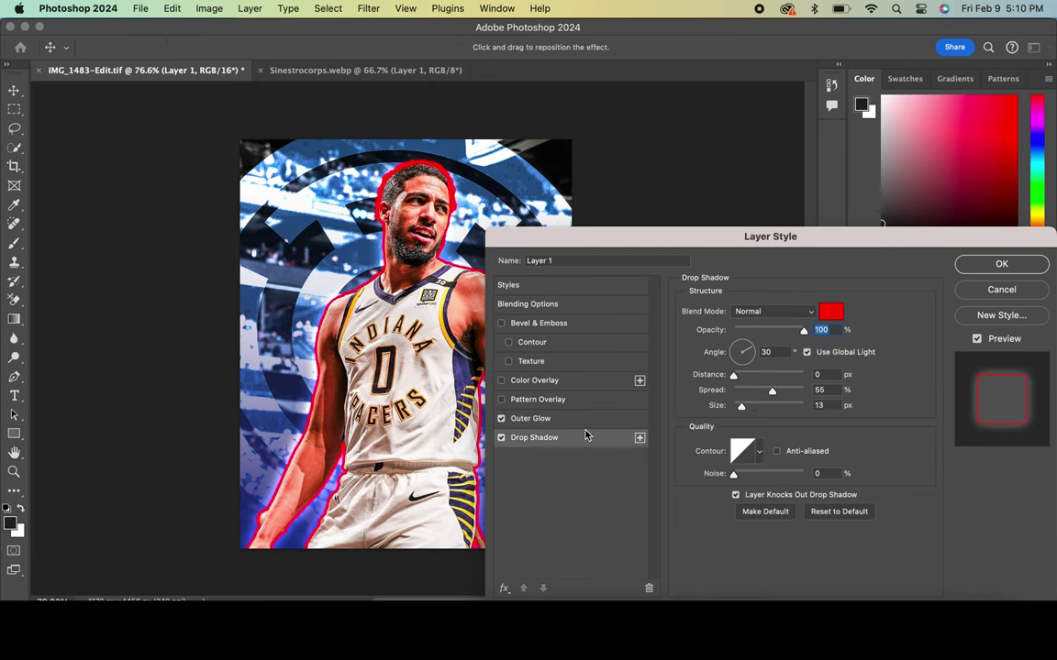
Step: Set the drop shadow to black 000000, Multiply, 0% spread, 10 px distance, 29 px size
{"action": "left_click", "coordinate": [830, 313]}
{"action": "type", "text": "000000"}
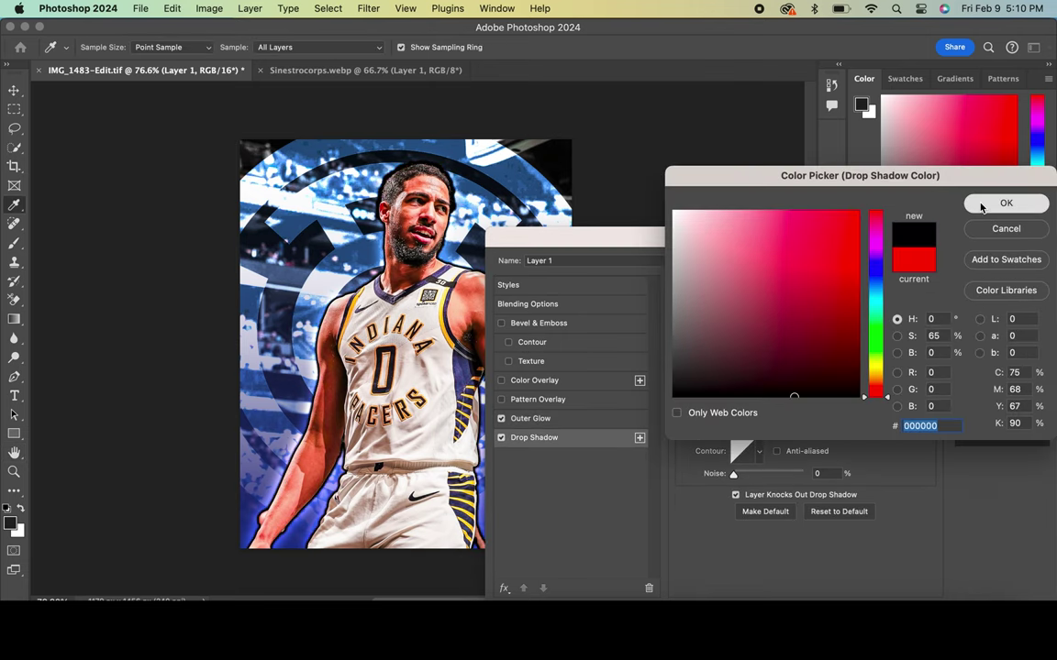
{"action": "left_click", "coordinate": [1007, 202]}
{"action": "left_click", "coordinate": [773, 311]}
{"action": "left_click", "coordinate": [762, 361]}
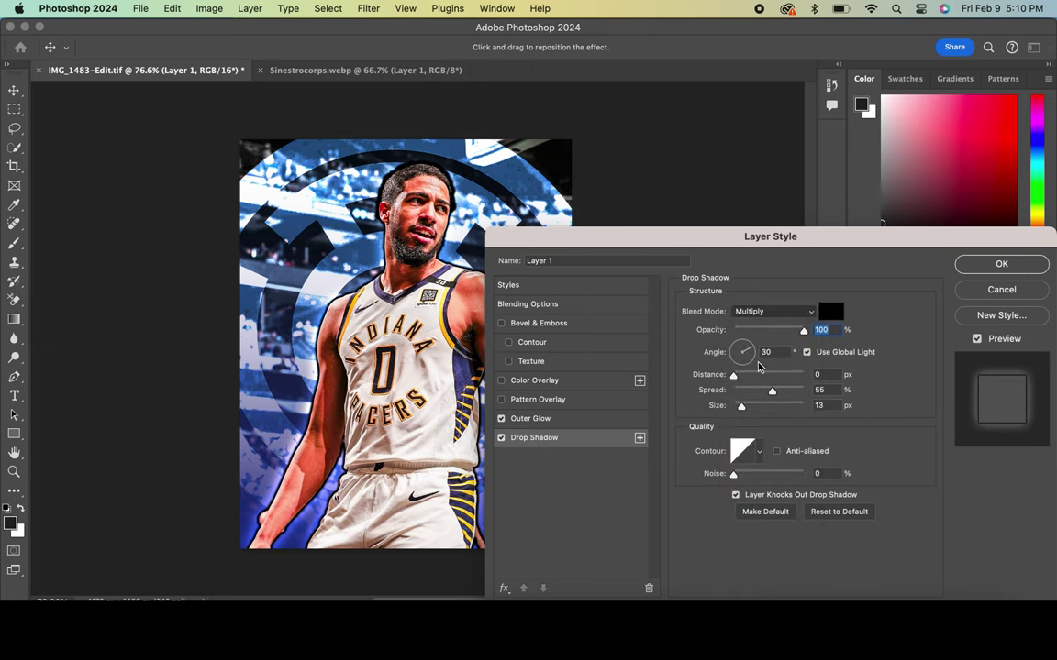
{"action": "mouse_move", "coordinate": [772, 391]}
{"action": "left_mouse_down"}
{"action": "mouse_move", "coordinate": [717, 397]}
{"action": "mouse_move", "coordinate": [745, 376]}
{"action": "mouse_move", "coordinate": [750, 413]}
{"action": "left_mouse_up"}
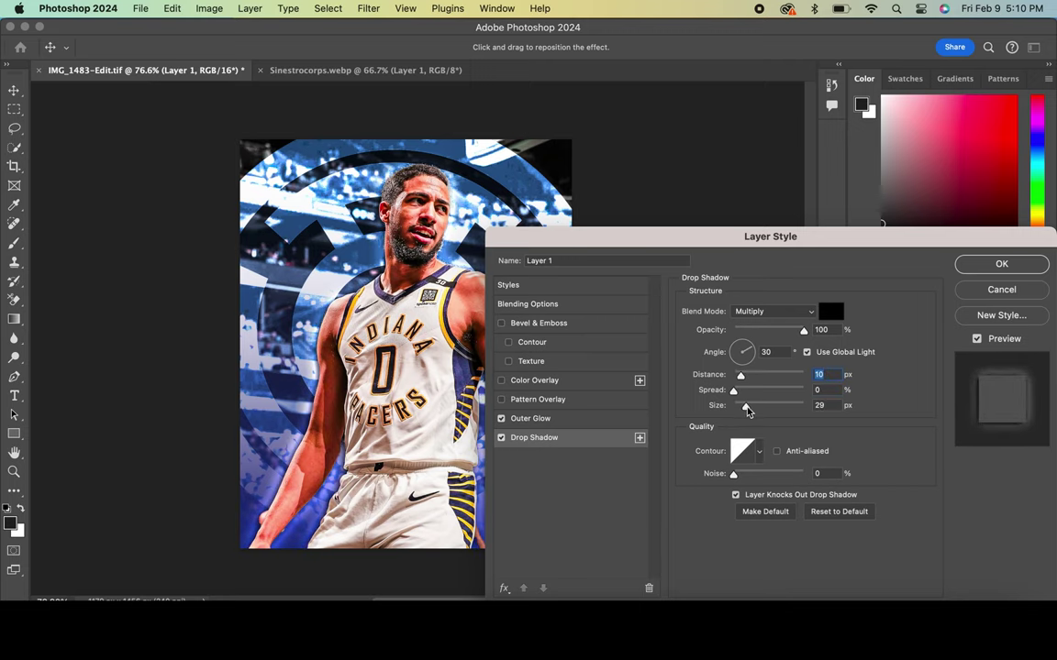
{"action": "left_click", "coordinate": [999, 264]}
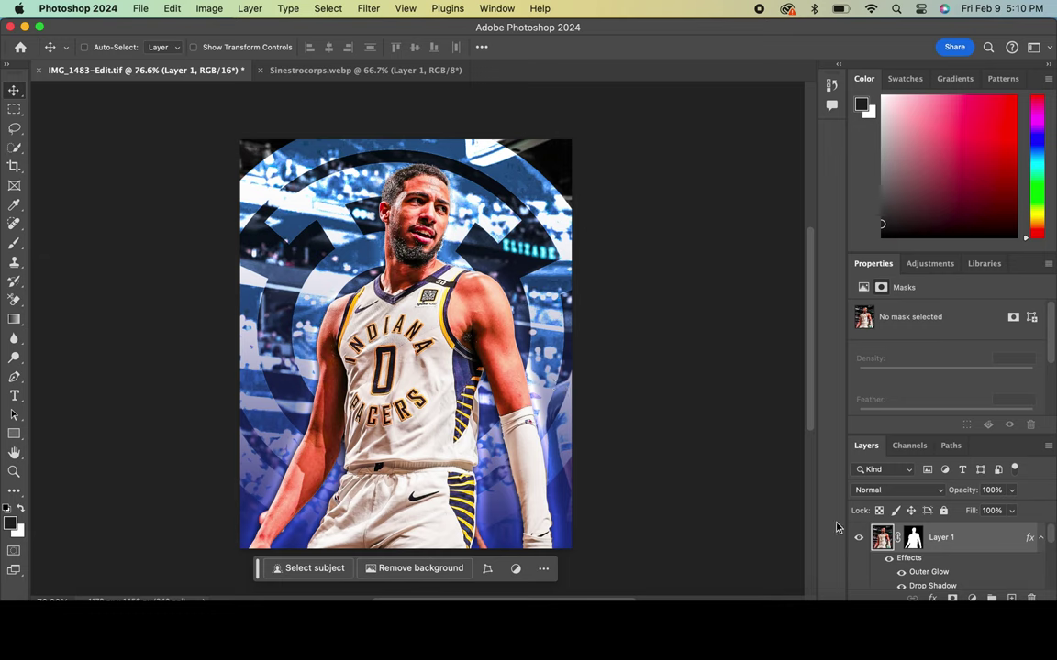
{"action": "left_click", "coordinate": [913, 538]}
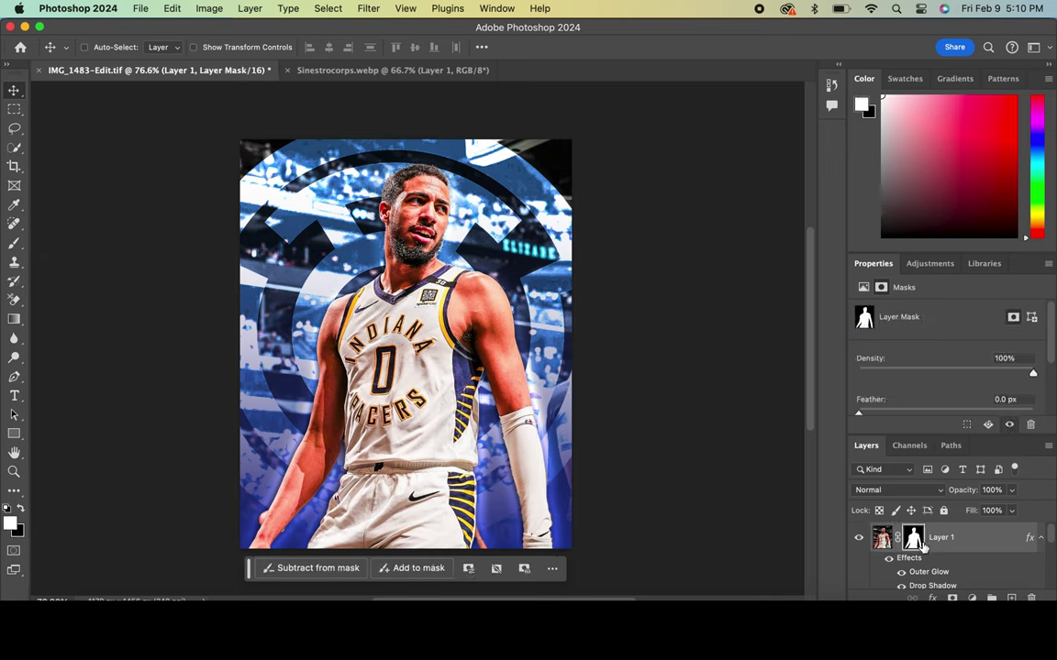
Step: Set up a 14 px Brush with black as the painting colour for the mask
{"action": "left_click", "coordinate": [14, 243]}
{"action": "scroll", "coordinate": [343, 243], "scroll_direction": "up", "scroll_amount": 3}
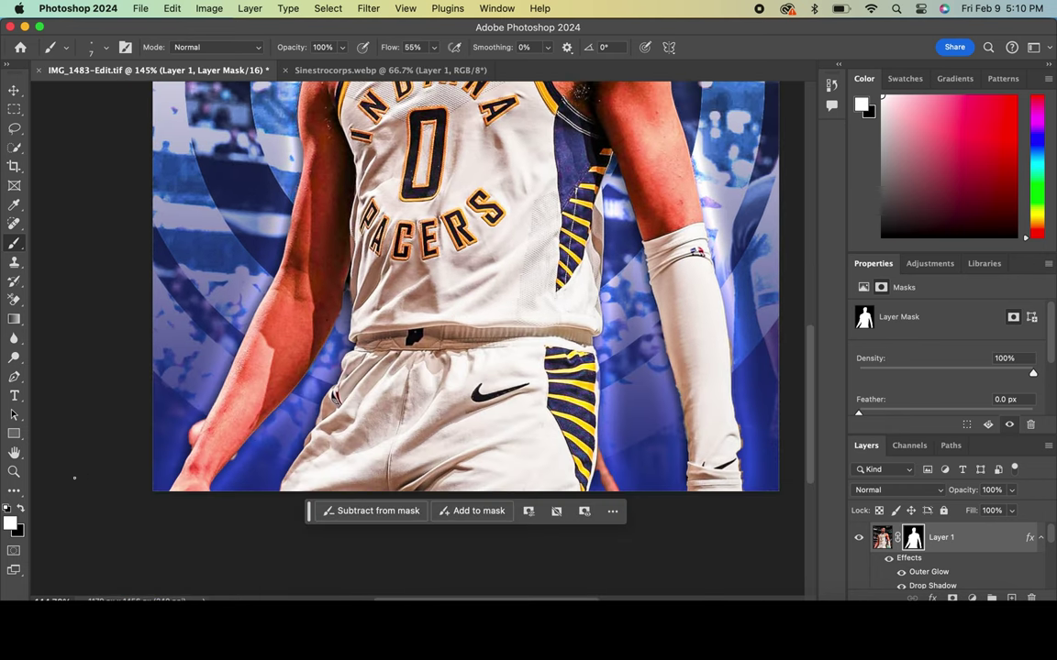
{"action": "left_click", "coordinate": [21, 509]}
{"action": "right_click", "coordinate": [280, 458]}
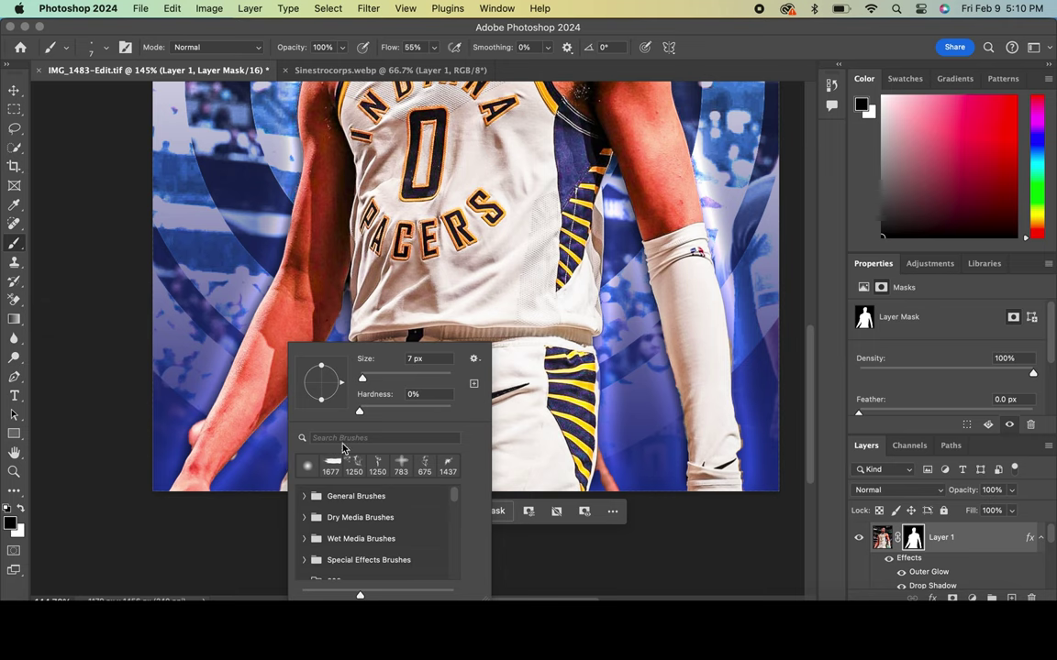
{"action": "left_click_drag", "start_coordinate": [363, 378], "coordinate": [366, 378]}
{"action": "left_click", "coordinate": [192, 426]}
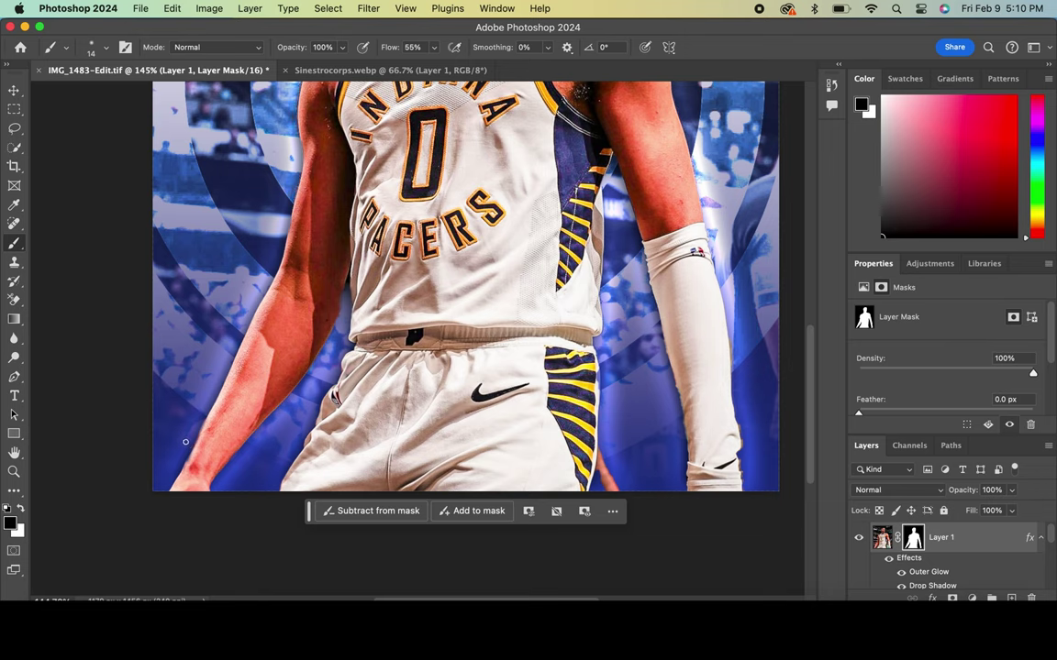
Step: Paint the mask along the player's arm and torso edges, swapping between white and black
{"action": "key", "text": "x"}
{"action": "scroll", "coordinate": [350, 239], "scroll_direction": "right", "scroll_amount": 3}
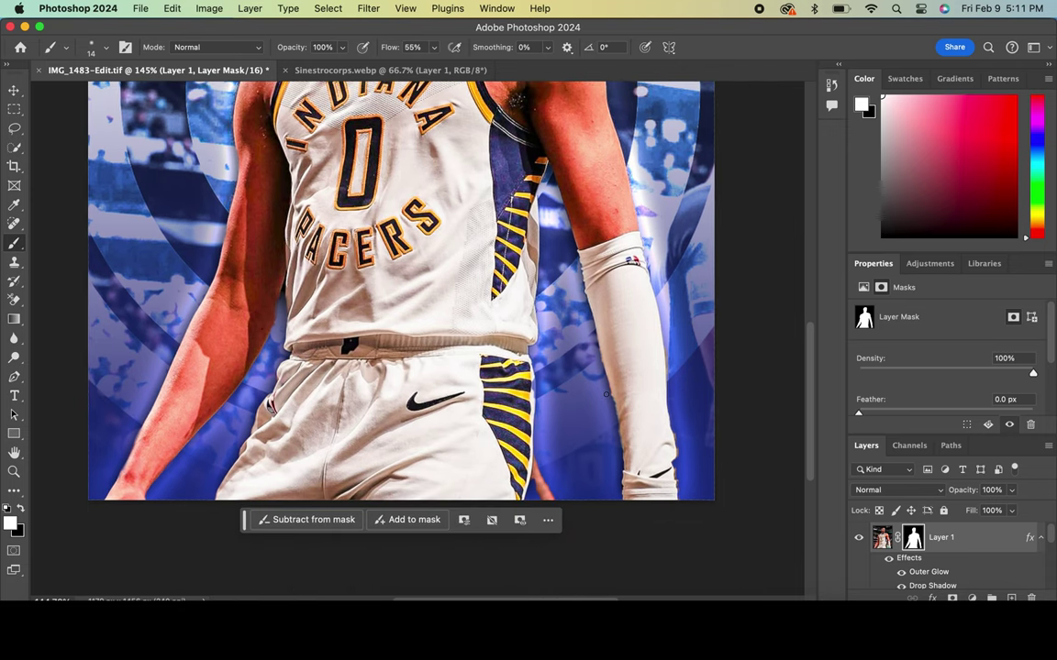
{"action": "key", "text": "x"}
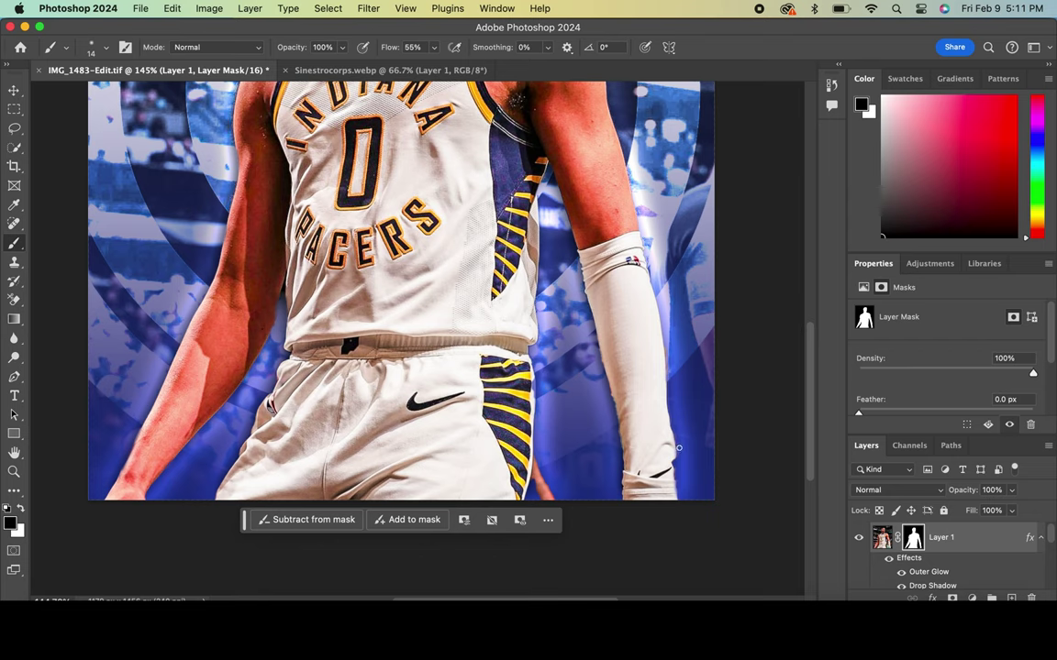
{"action": "scroll", "coordinate": [683, 518], "scroll_direction": "up", "scroll_amount": 2}
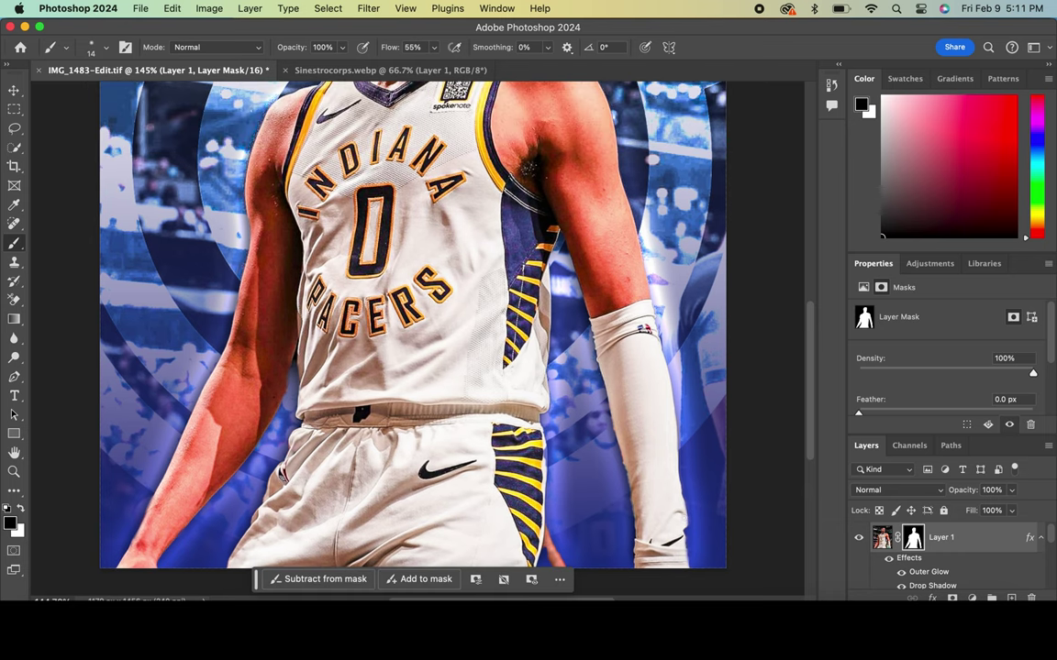
{"action": "scroll", "coordinate": [683, 518], "scroll_direction": "up", "scroll_amount": 5}
{"action": "scroll", "coordinate": [684, 518], "scroll_direction": "up", "scroll_amount": 5}
{"action": "scroll", "coordinate": [683, 518], "scroll_direction": "up", "scroll_amount": 2}
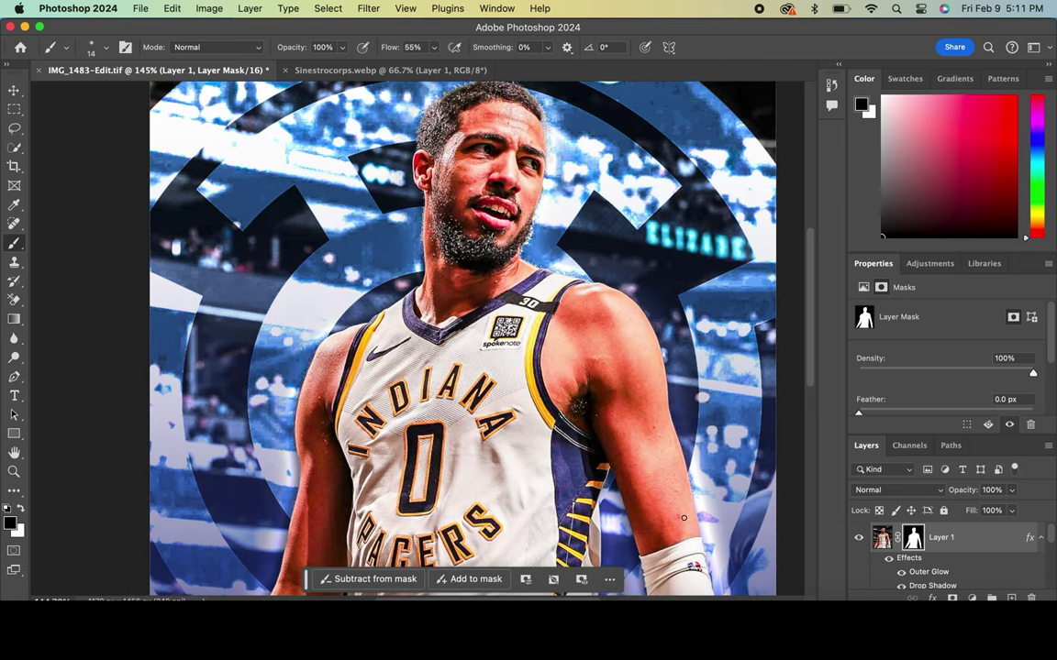
{"action": "scroll", "coordinate": [594, 359], "scroll_direction": "down", "scroll_amount": 3}
{"action": "scroll", "coordinate": [593, 358], "scroll_direction": "down", "scroll_amount": 2}
{"action": "scroll", "coordinate": [596, 368], "scroll_direction": "down", "scroll_amount": 1}
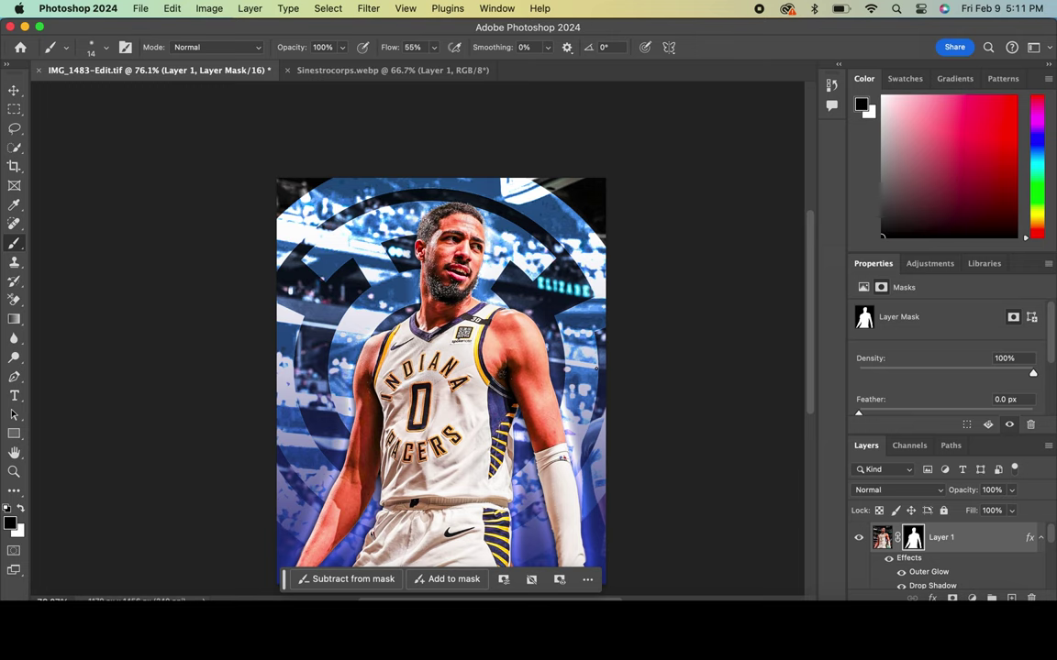